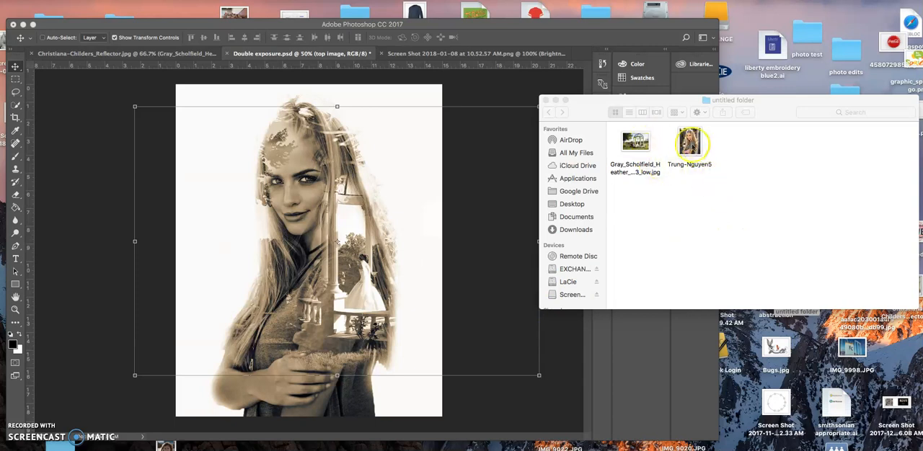
Step: Preview the portrait photo from the folder and reposition its preview window
left_click(688, 144)
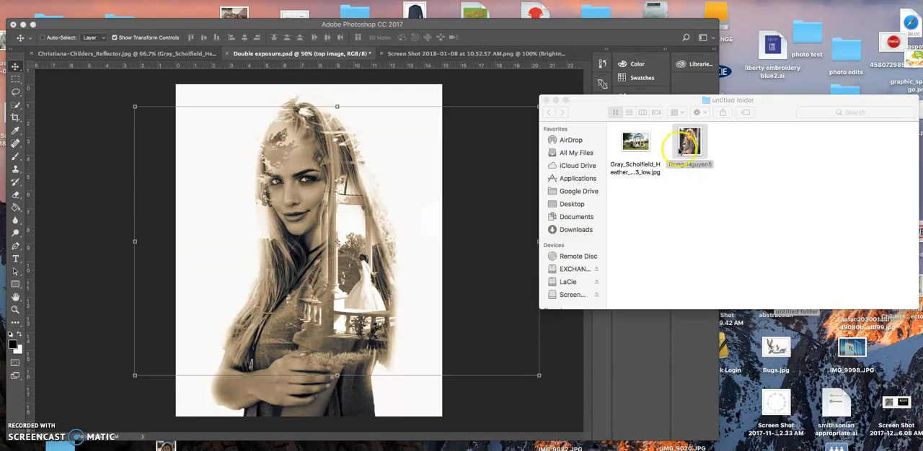
left_click(656, 165)
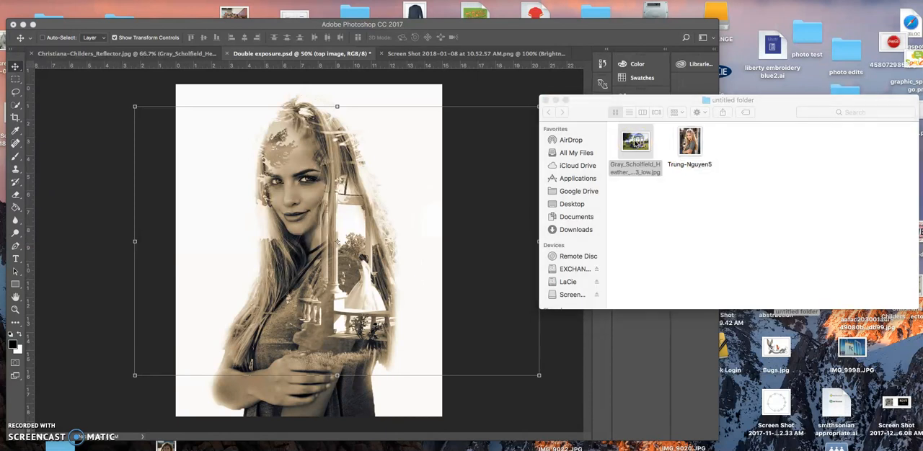
left_click(636, 144)
left_click(744, 447)
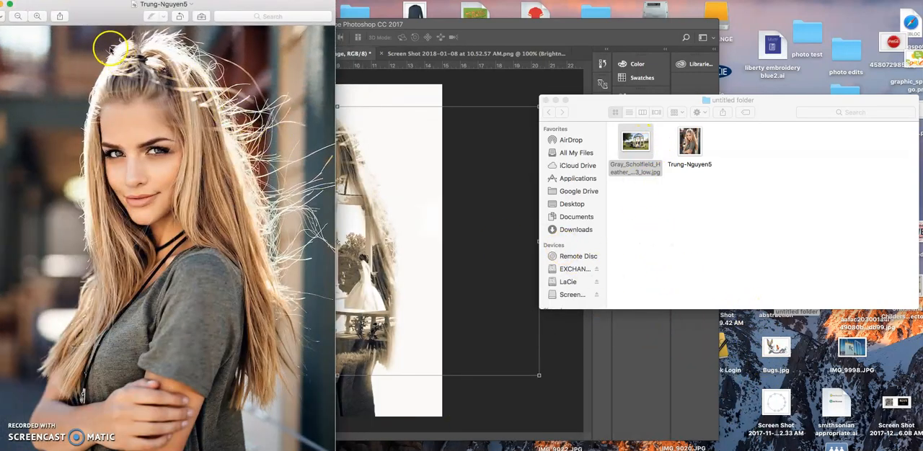
left_click_drag(80, 19, 135, 27)
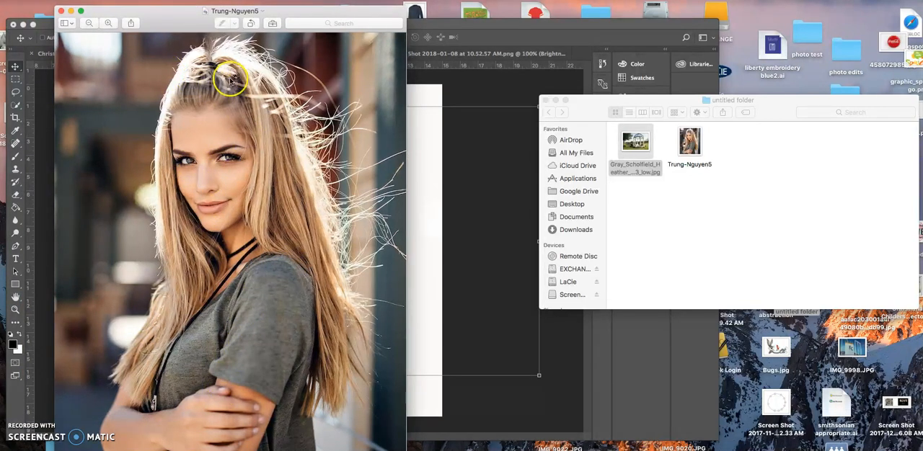
left_click_drag(160, 18, 206, 30)
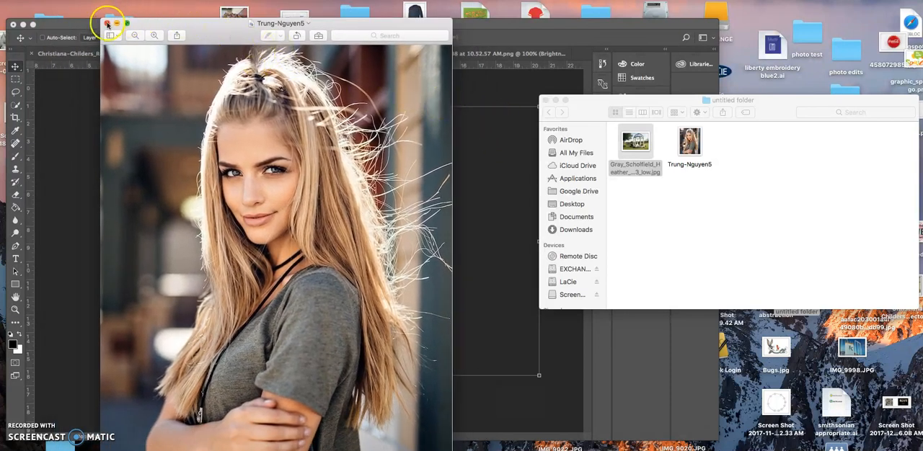
Step: Open the gazebo wedding photo and the portrait photo from the folder as separate Photoshop documents
left_click_drag(640, 144, 367, 450)
double_click(632, 143)
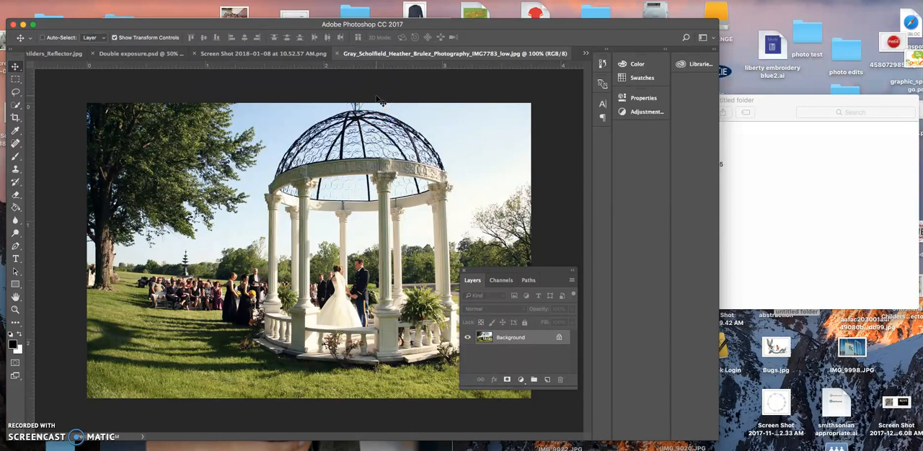
left_click(762, 191)
left_click_drag(701, 144, 409, 436)
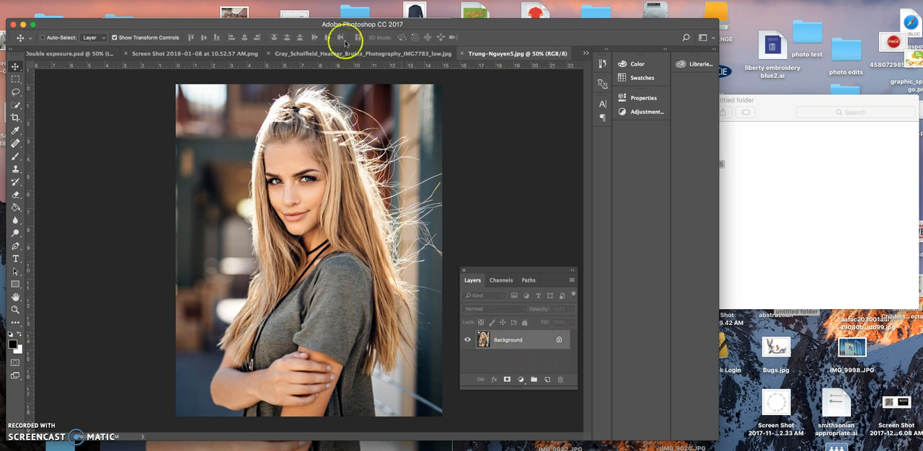
Step: Place the gazebo photo into the portrait document as a new layer and scale it proportionally to about 366%
left_click(787, 174)
left_click_drag(635, 140, 350, 207)
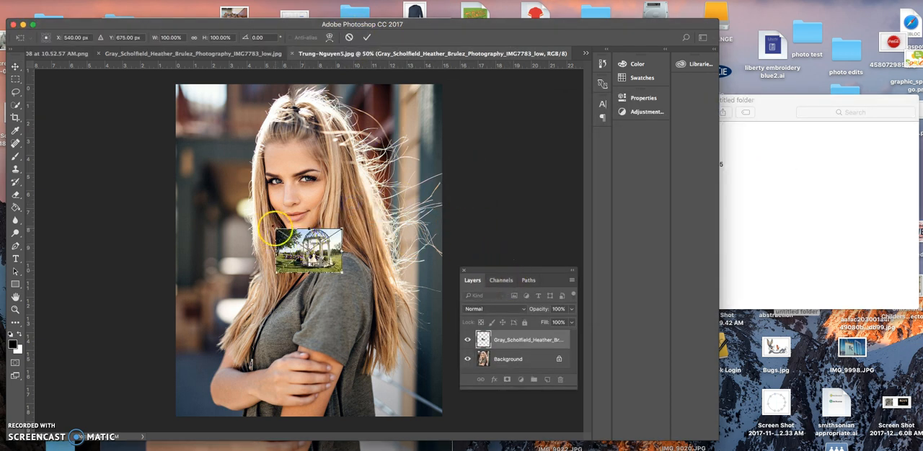
left_click_drag(277, 230, 189, 171)
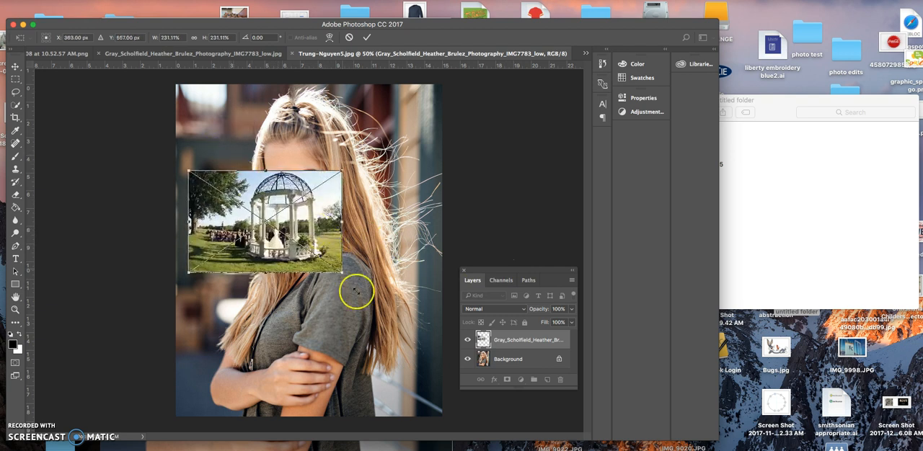
left_click_drag(344, 275, 221, 191)
key("ctrl+z")
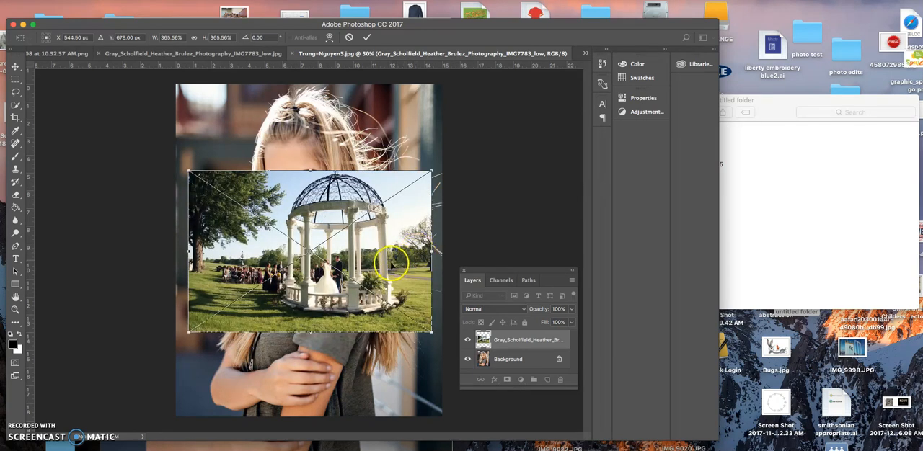
Step: Move the gazebo photo up over the woman's face, centred at about X 412.5 px, Y 396 px, and commit the placement
left_click_drag(376, 276, 347, 210)
key("ctrl+Up")
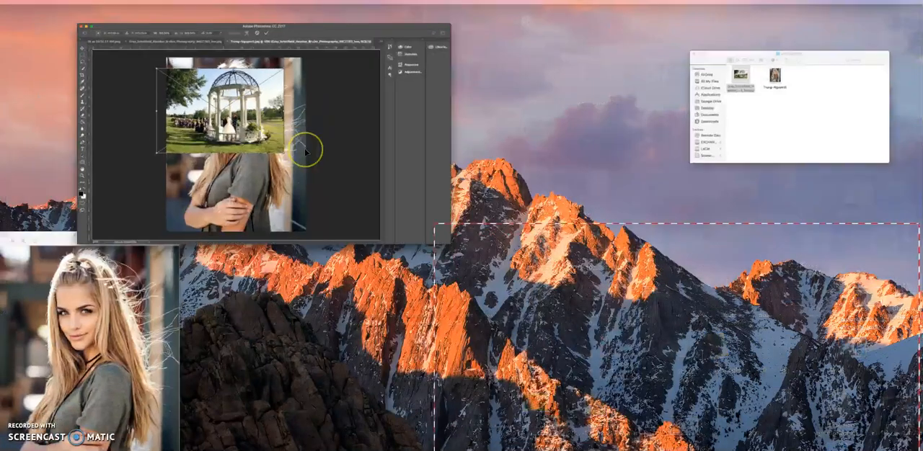
left_click(304, 148)
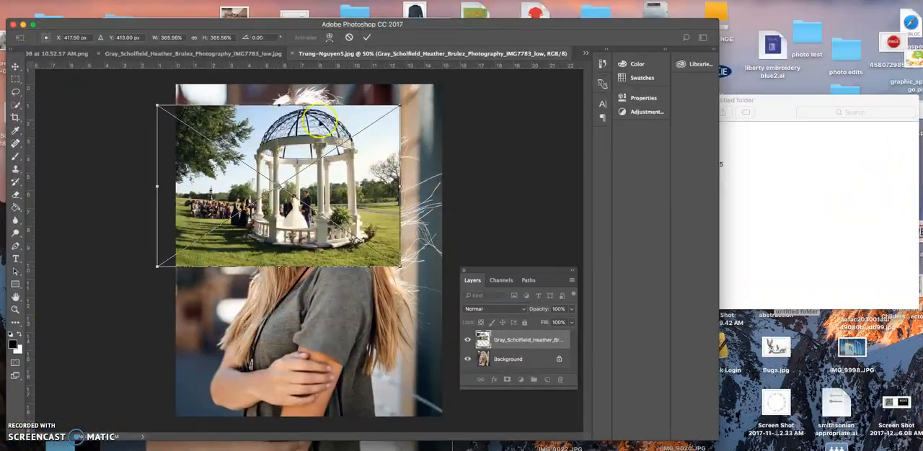
left_click_drag(328, 187, 326, 182)
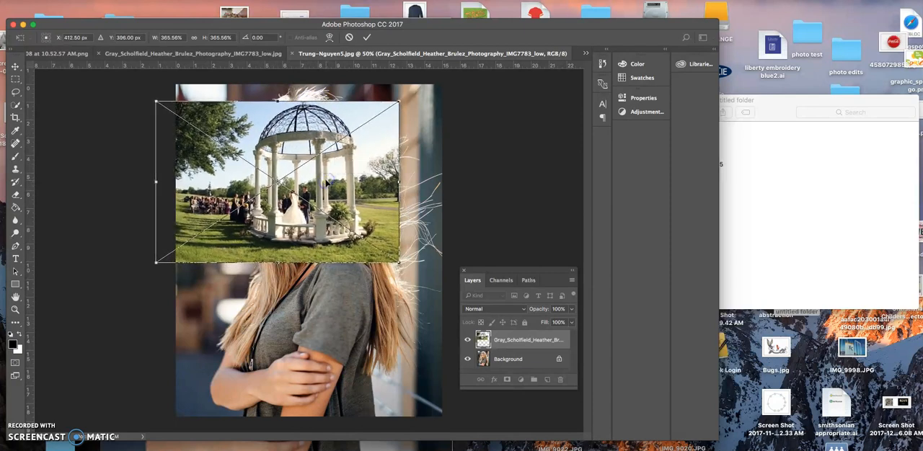
key("Return")
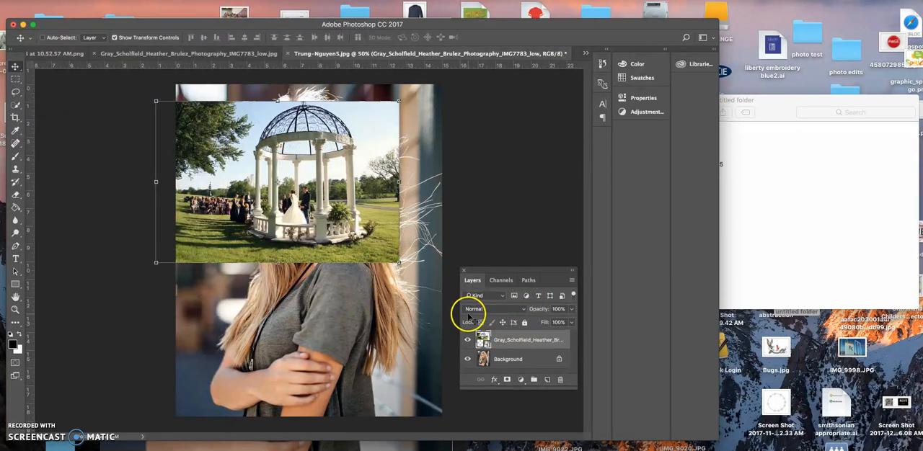
Step: Set the gazebo layer's blending mode to Lighten and shift the layer slightly to the right over the portrait
left_click(502, 313)
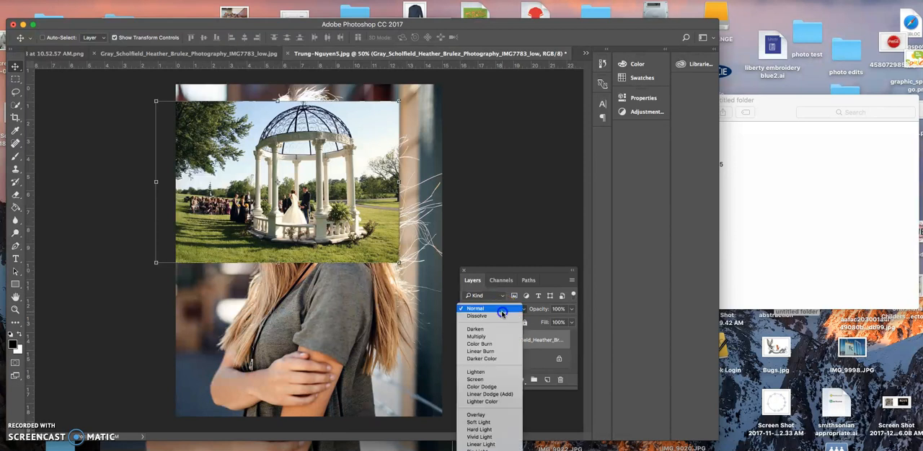
left_click(503, 311)
left_click(502, 310)
left_click(492, 372)
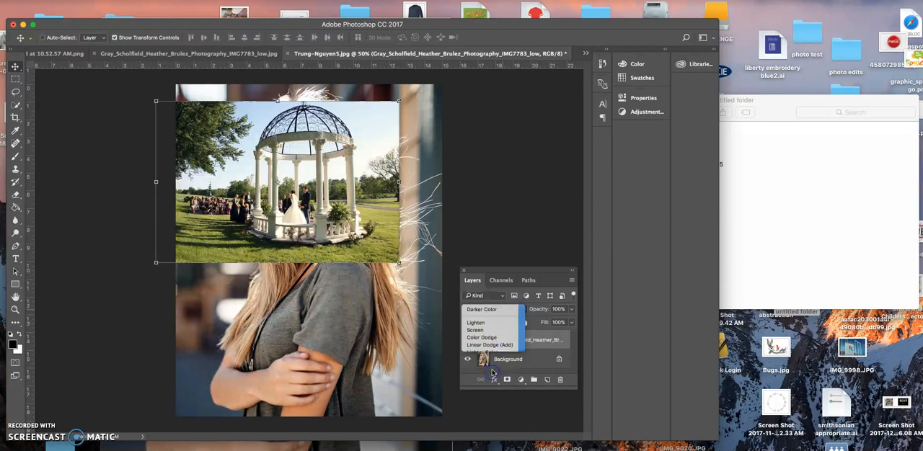
left_click(477, 345)
left_click_drag(336, 233, 372, 226)
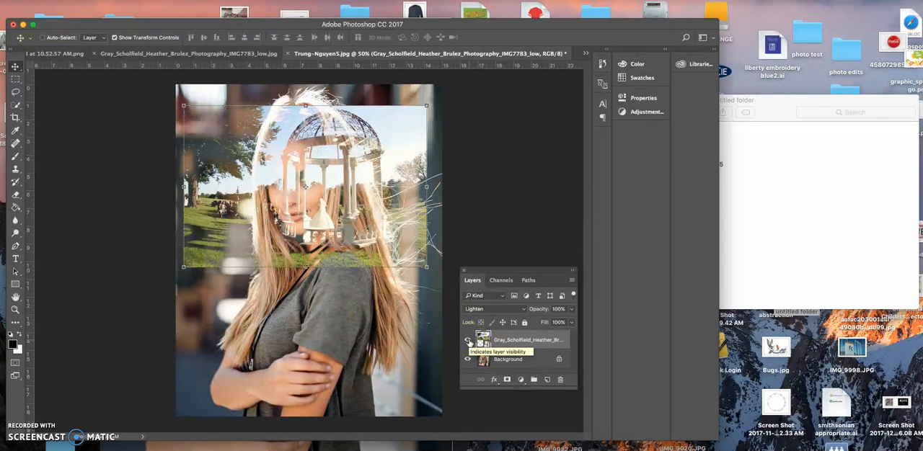
Step: Hide the gazebo layer and select the woman's head, hair and body on the Background layer with Quick Selection
left_click(468, 340)
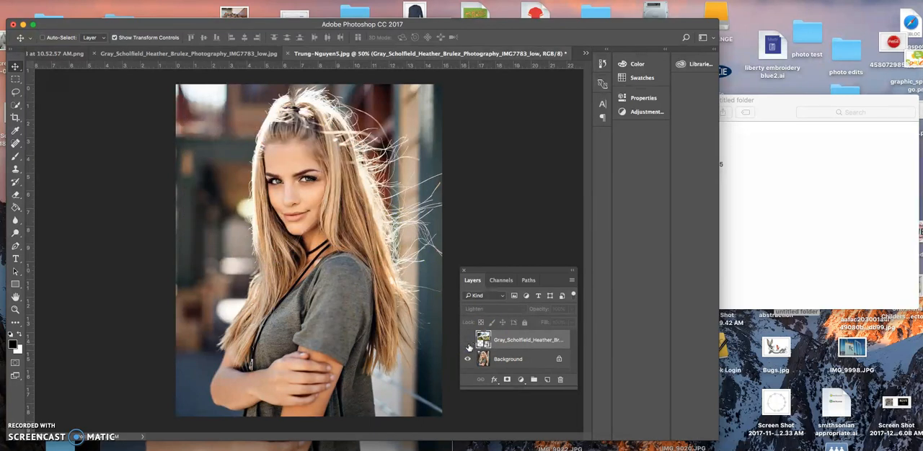
left_click(503, 360)
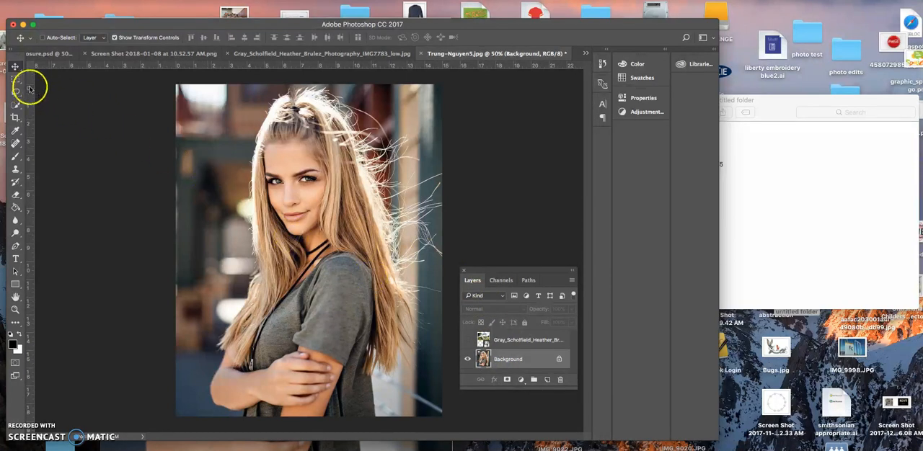
left_click(15, 105)
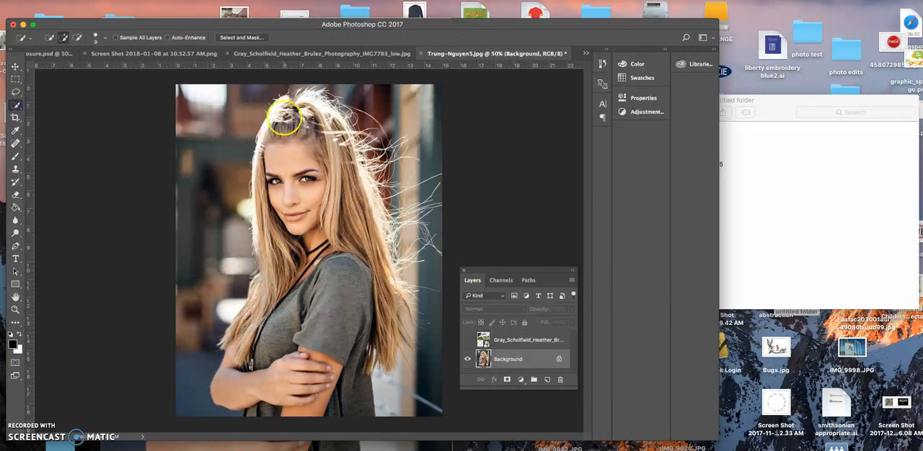
left_click_drag(282, 117, 288, 281)
mouse_move(327, 247)
left_mouse_down()
mouse_move(335, 309)
mouse_move(302, 386)
mouse_move(247, 432)
mouse_move(252, 326)
mouse_move(271, 284)
mouse_move(243, 334)
mouse_move(260, 320)
mouse_move(274, 264)
mouse_move(266, 231)
left_mouse_up()
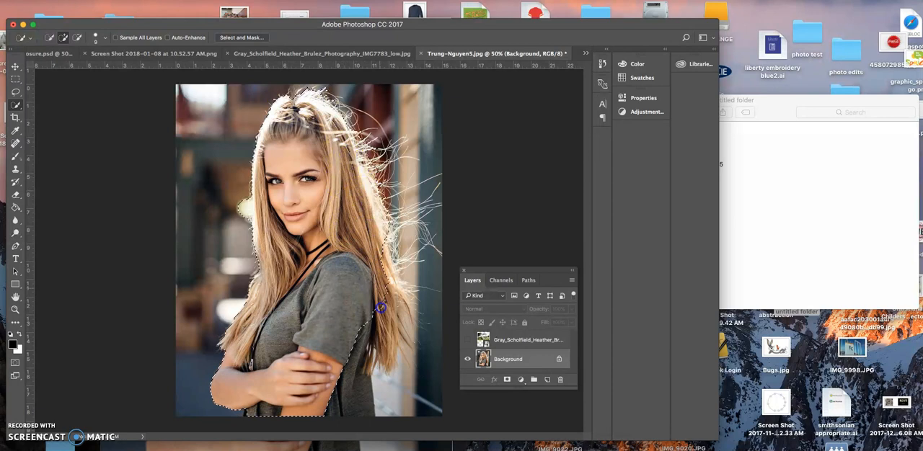
mouse_move(371, 360)
left_mouse_down()
mouse_move(367, 377)
mouse_move(293, 323)
left_mouse_up()
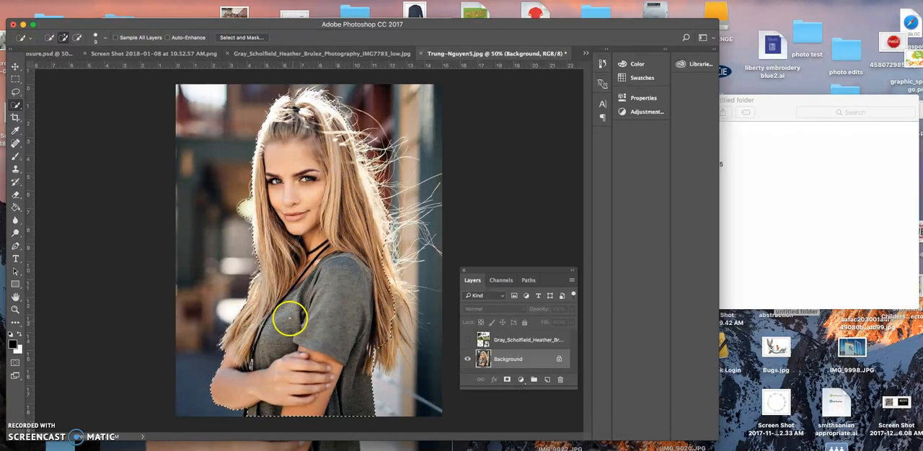
Step: Refine the selection by removing the bright background patch beside her face and adding the missing hair along her back
key("super+minus")
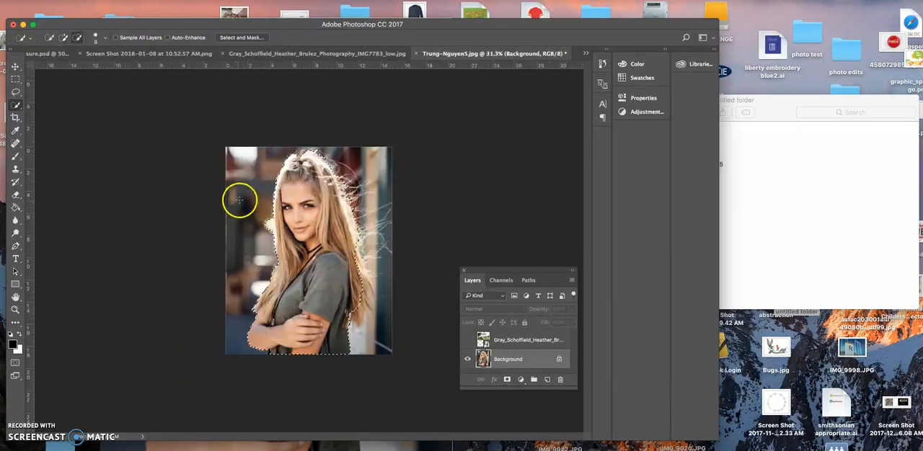
key("super+plus")
key("super+plus")
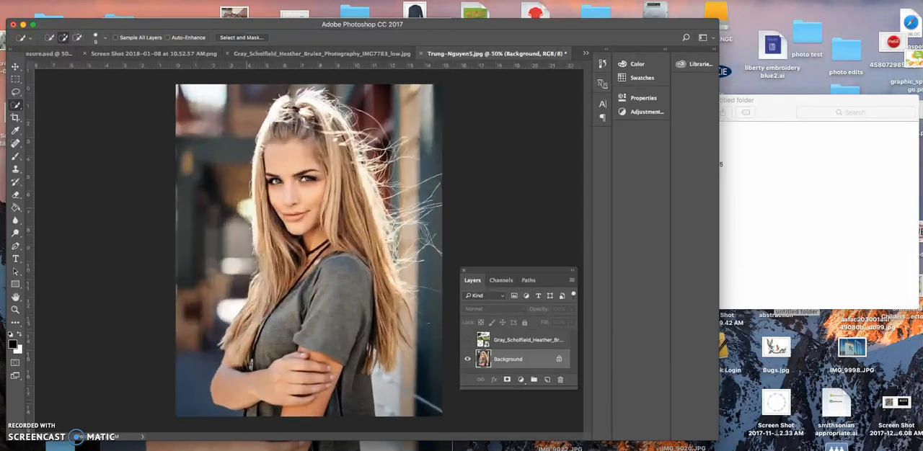
key("super+plus")
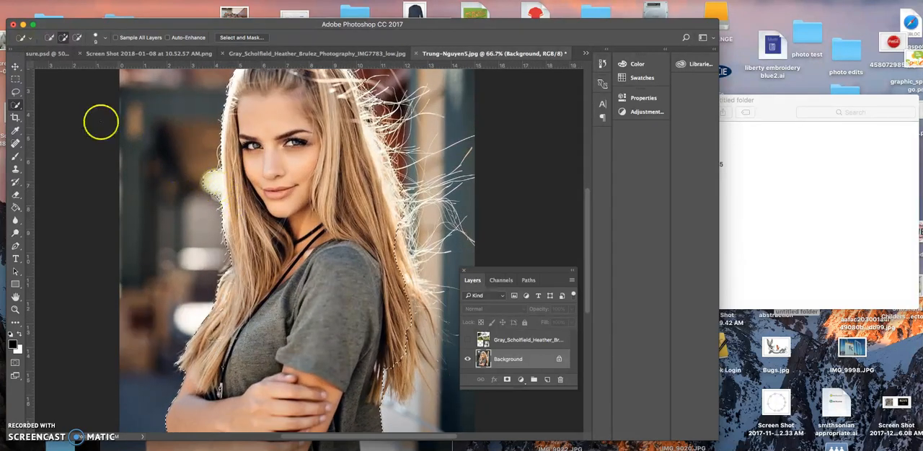
left_click(208, 179, "alt")
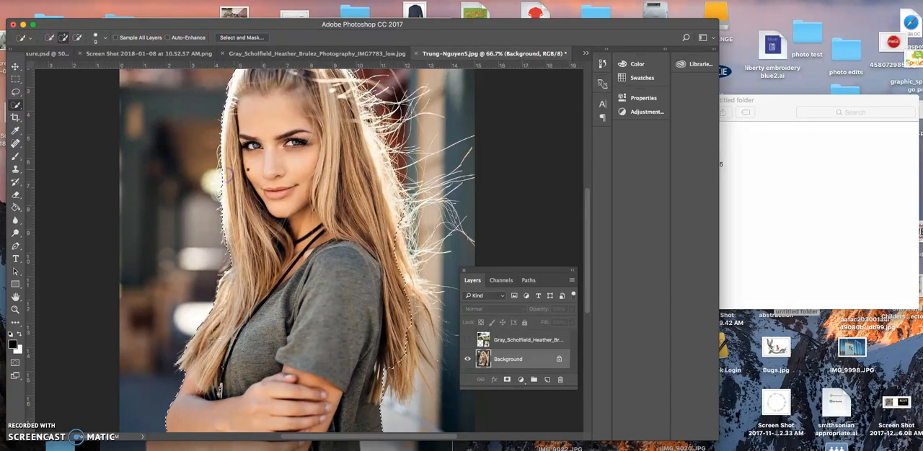
left_click_drag(400, 228, 403, 266)
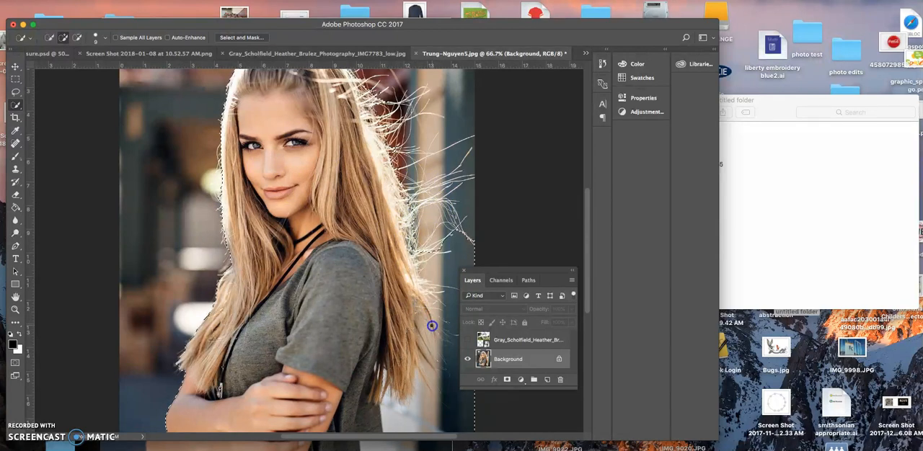
left_click(452, 413, "alt")
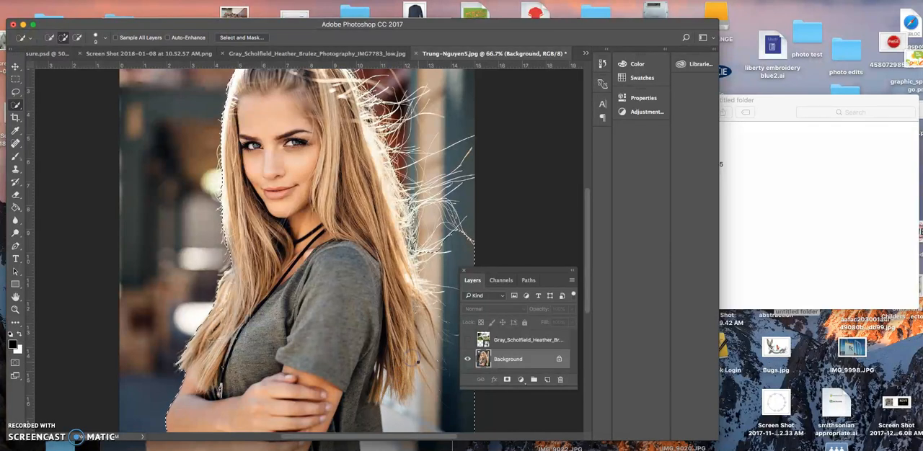
scroll(421, 369, "up", 1)
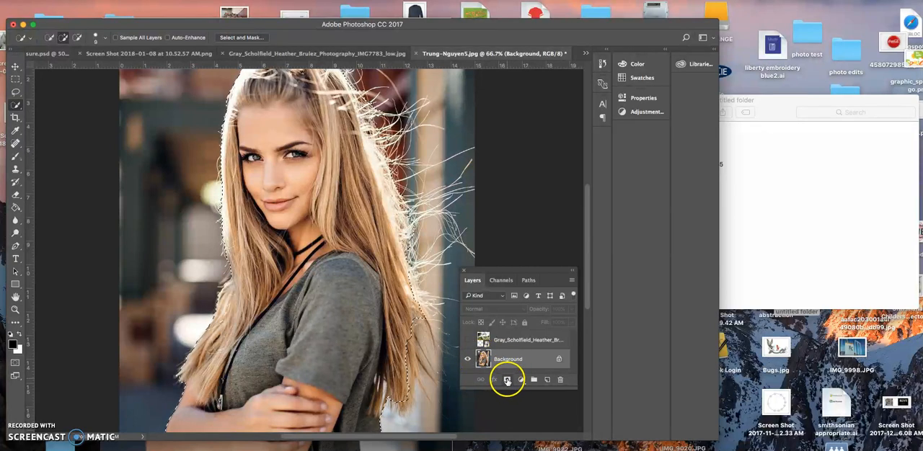
Step: Mask the portrait layer with the selection to cut out the background, and inspect the cutout's edges
left_click(507, 382)
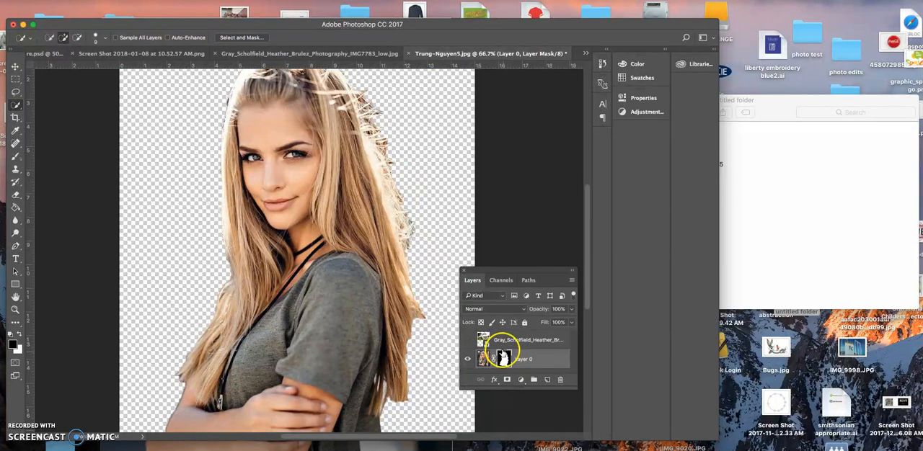
scroll(309, 201, "up", 2)
scroll(297, 252, "down", 3)
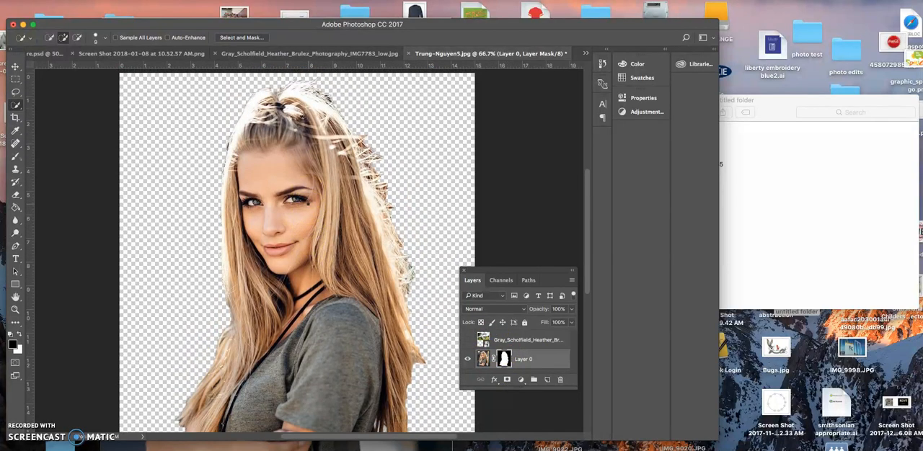
scroll(297, 249, "down", 2)
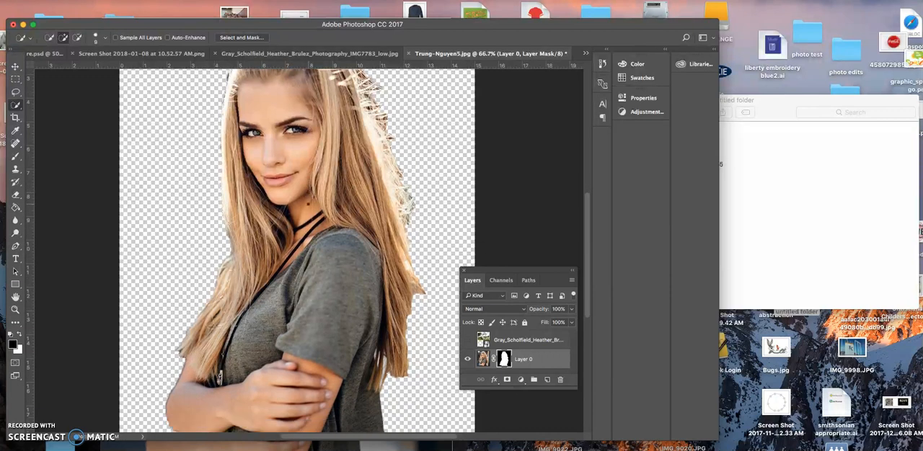
scroll(306, 207, "down", 1)
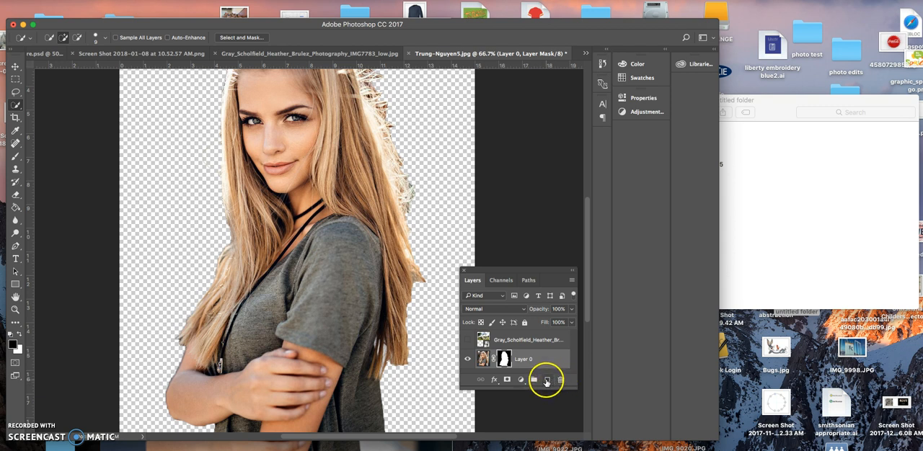
Step: Add a new blank layer and place it beneath the masked portrait layer
left_click(548, 380)
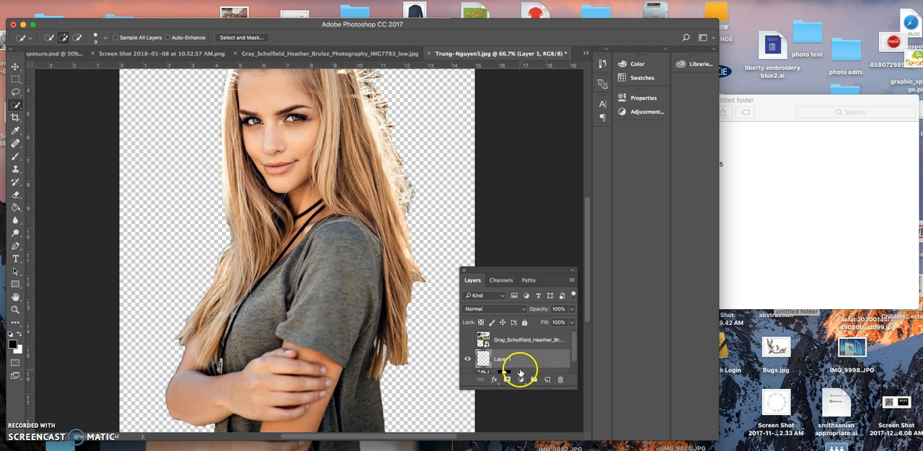
left_click_drag(520, 365, 519, 375)
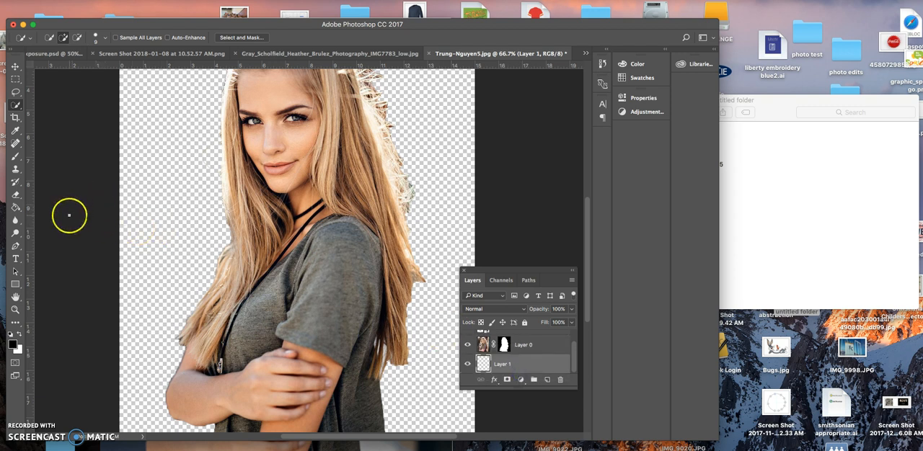
Step: Fill the blank layer beneath the masked portrait with solid white using the Paint Bucket
left_click(14, 209)
left_click(19, 336)
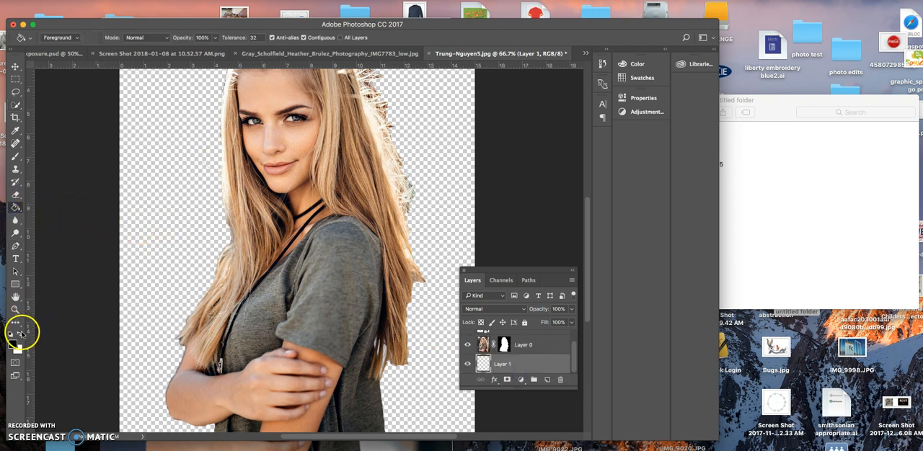
left_click(165, 272)
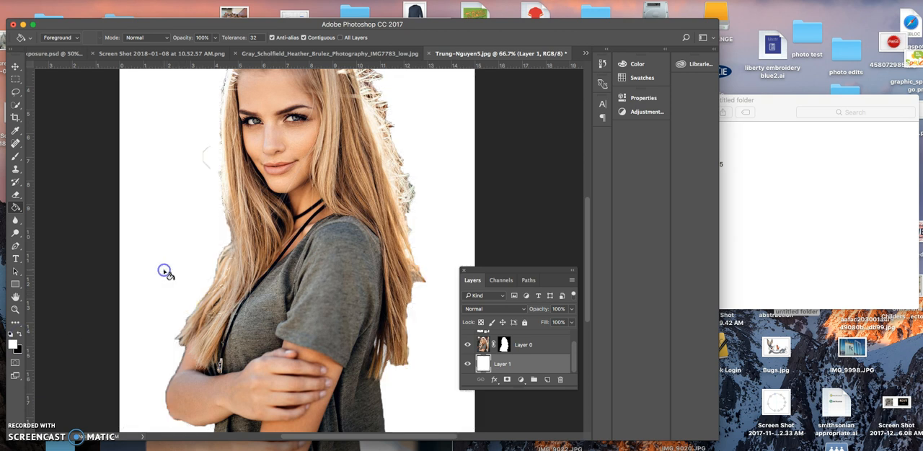
left_click(149, 180)
left_click(15, 66)
left_click(344, 298)
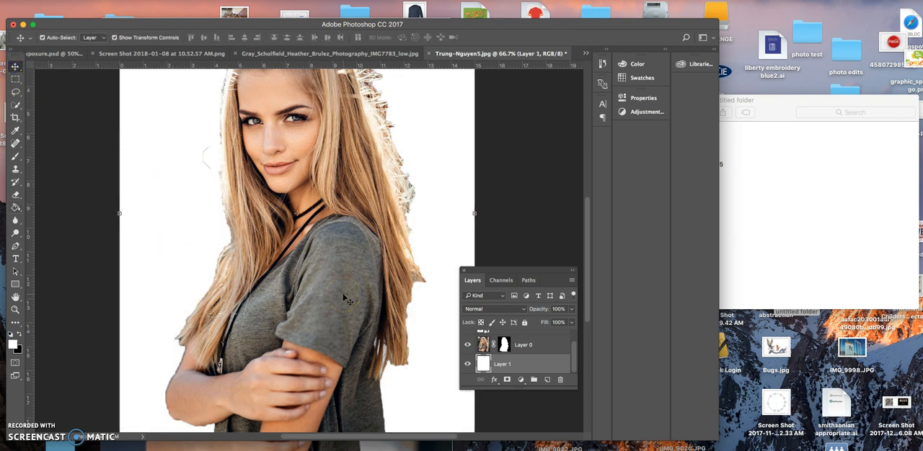
key("super+minus")
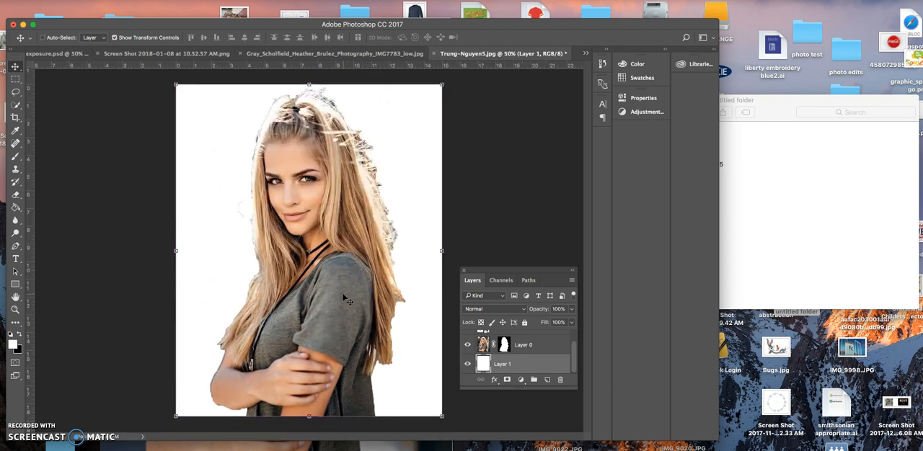
Step: Make the gazebo layer above the portrait visible again
left_click(520, 346)
scroll(524, 348, "up", 2)
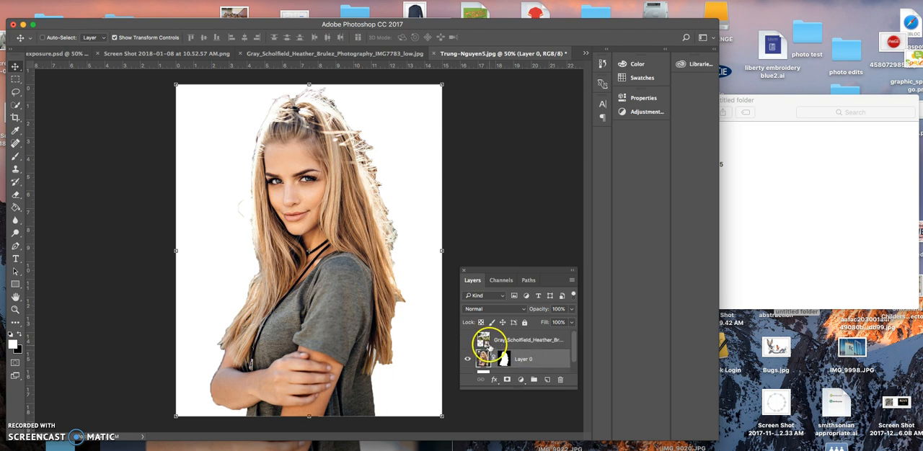
left_click(467, 340)
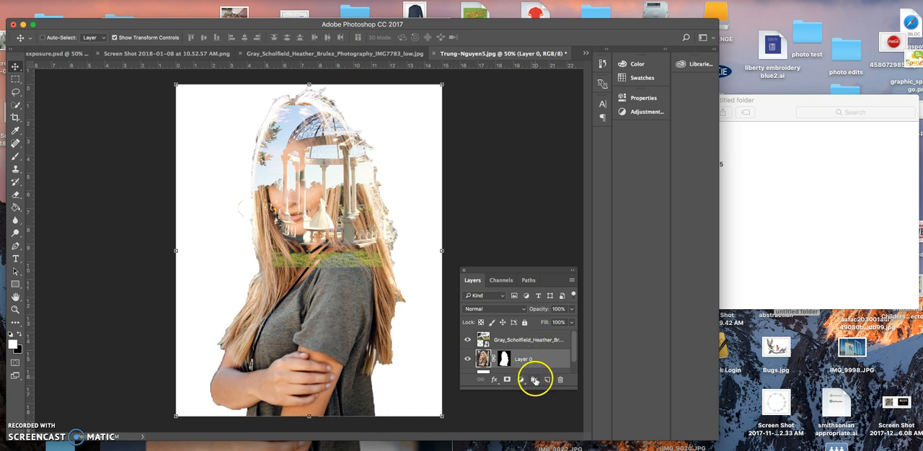
Step: Create a new layer group, move the masked portrait layer into it, and collapse the group
left_click(534, 380)
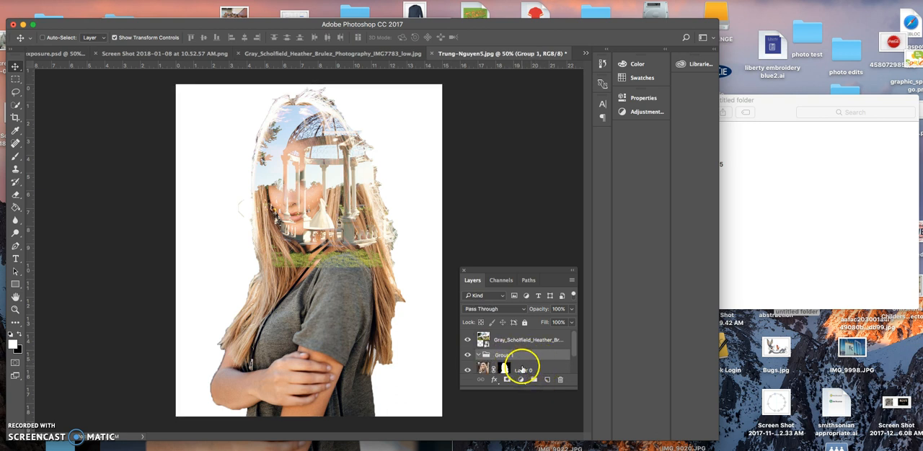
mouse_move(521, 370)
left_mouse_down()
mouse_move(509, 357)
mouse_move(521, 358)
left_mouse_up()
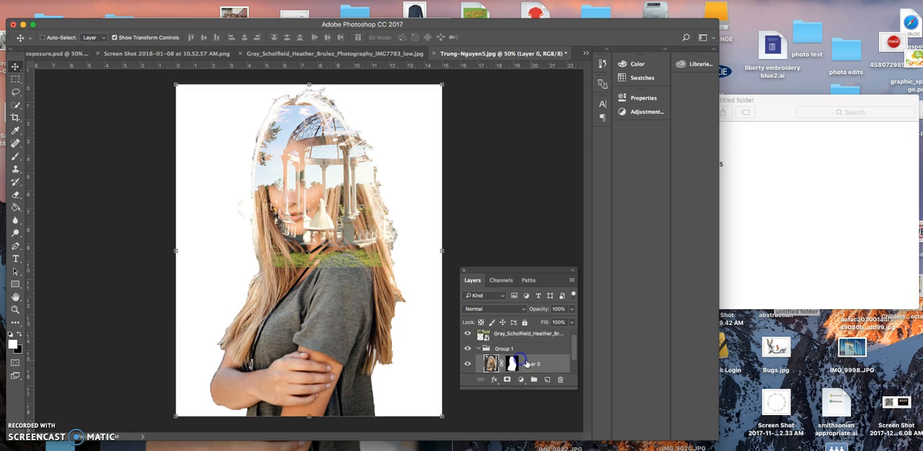
scroll(536, 368, "down", 3)
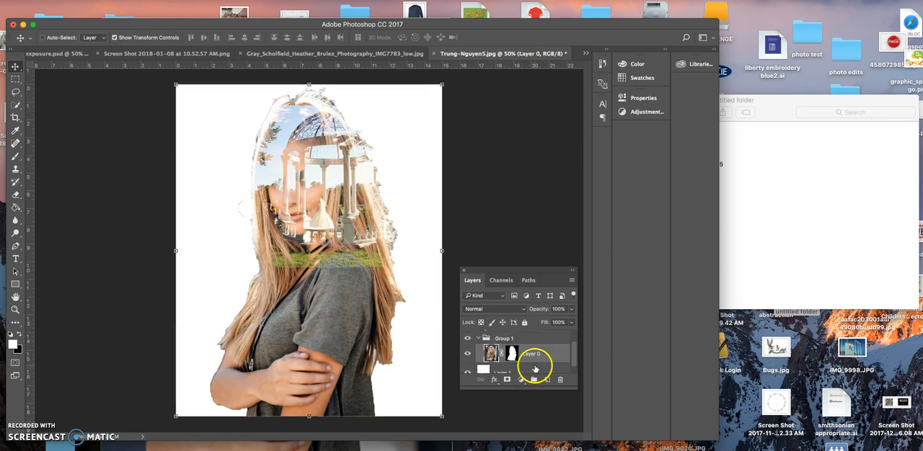
scroll(526, 359, "up", 4)
left_click(479, 354)
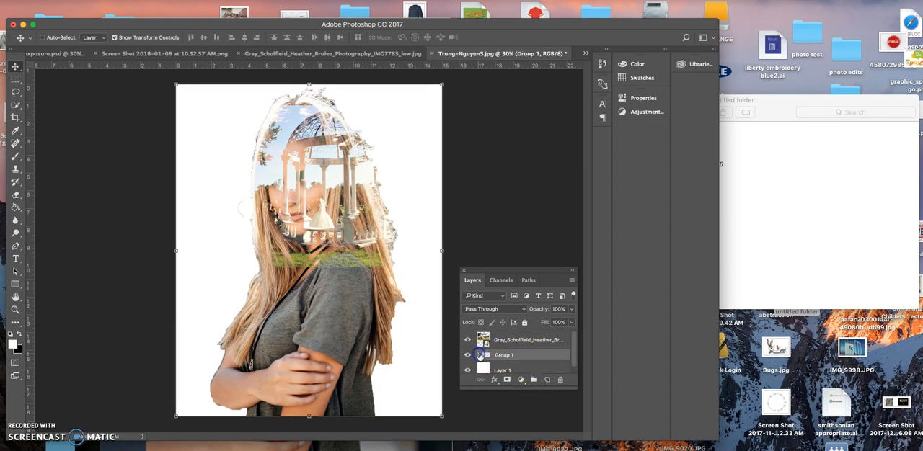
Step: Put the gazebo layer in its own new group, and name the portrait group girl and the other gazebo
left_click(519, 340)
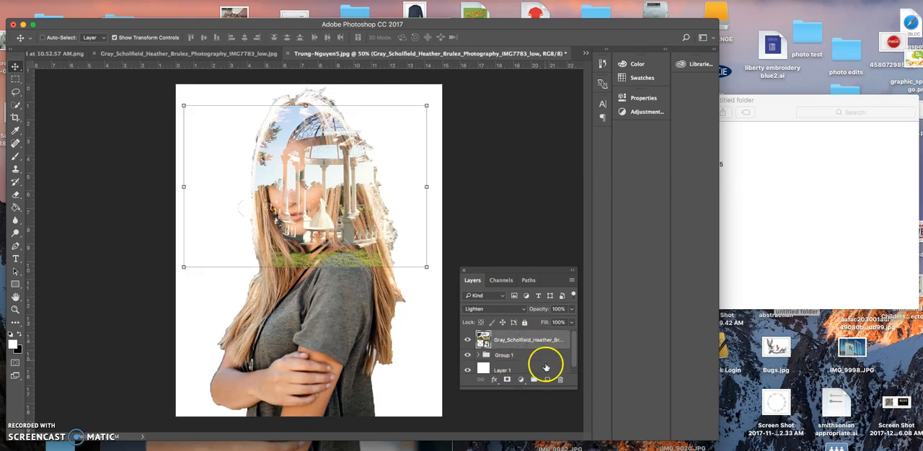
left_click(534, 382)
left_click_drag(525, 351, 521, 339)
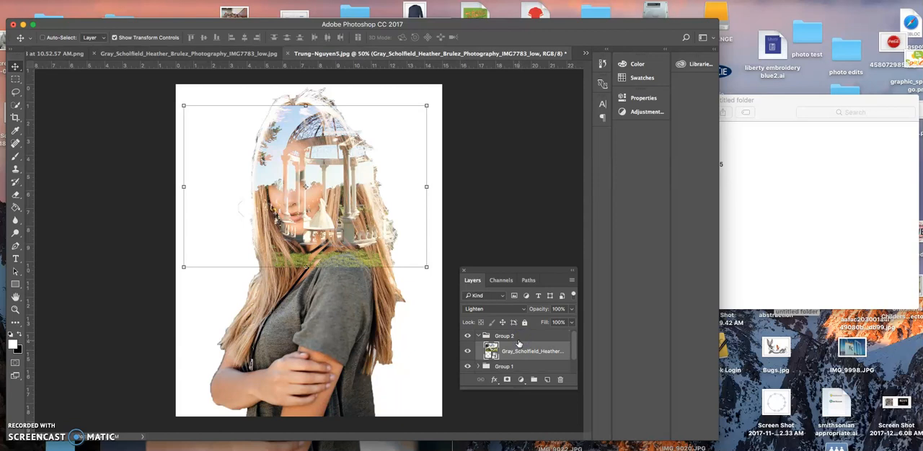
left_click(478, 337)
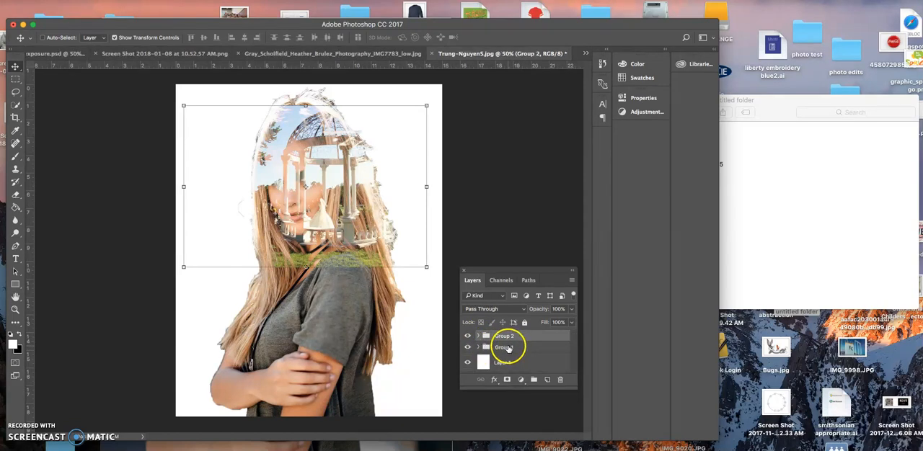
left_click(507, 349)
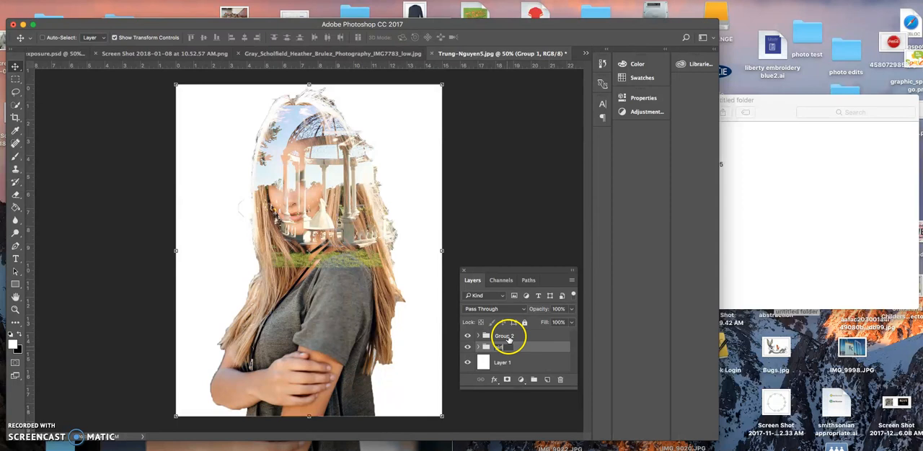
double_click(507, 336)
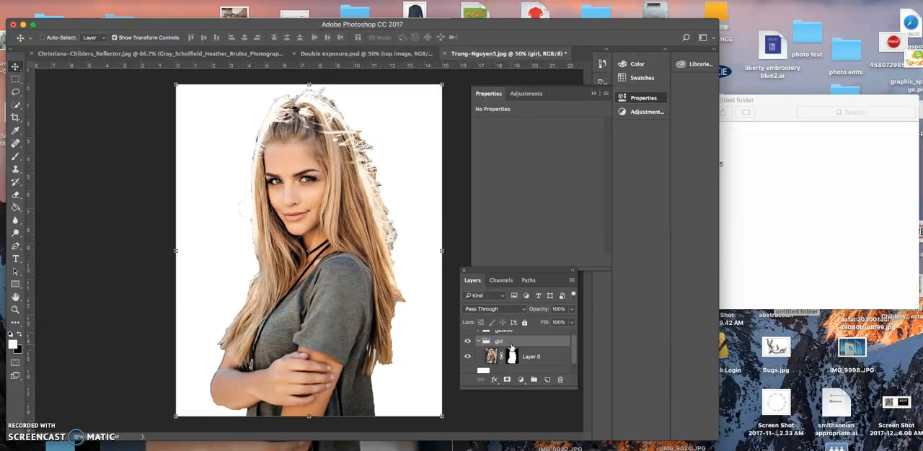
Step: Add a Black & White adjustment layer above the portrait inside the girl group
mouse_move(512, 350)
left_mouse_down()
mouse_move(517, 332)
mouse_move(505, 348)
left_mouse_up()
scroll(504, 348, "down", 2)
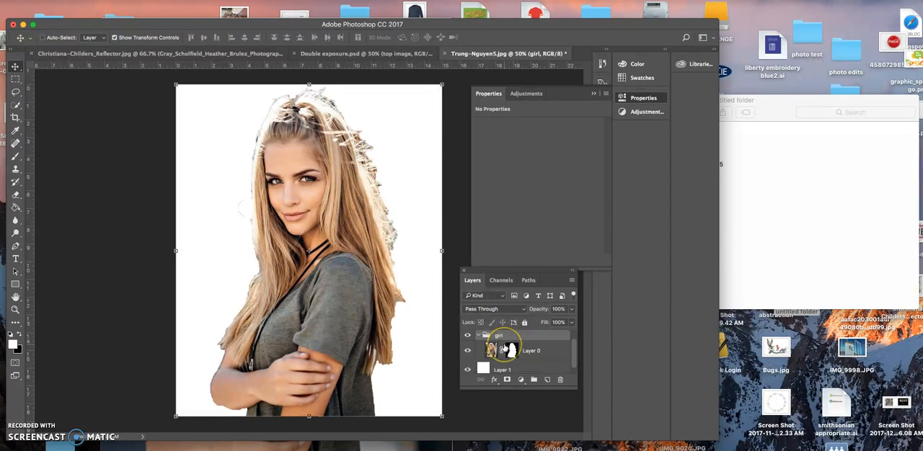
scroll(504, 347, "up", 1)
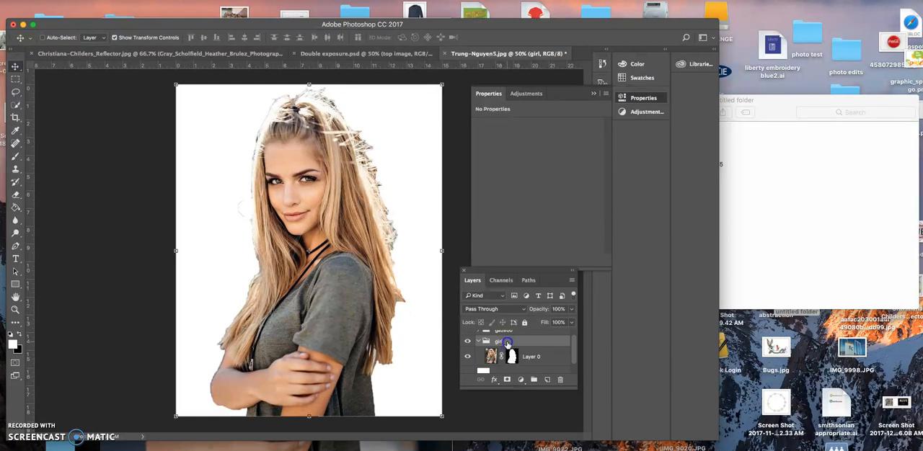
left_click(521, 381)
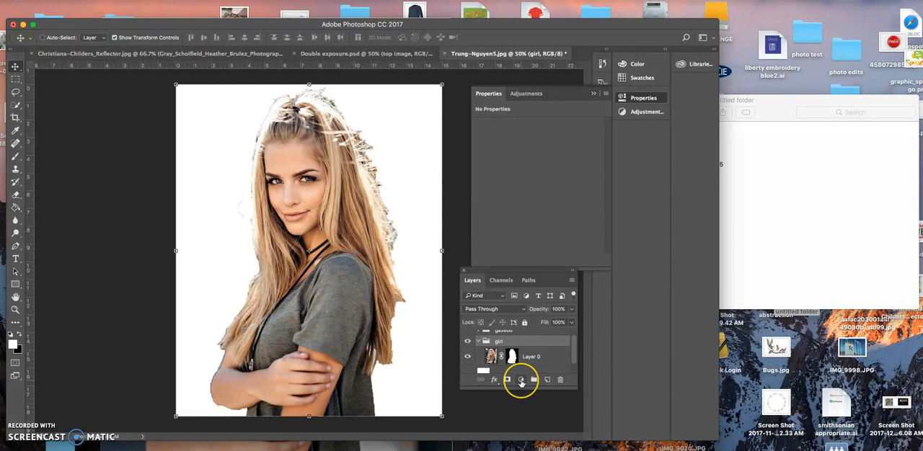
left_click(520, 381)
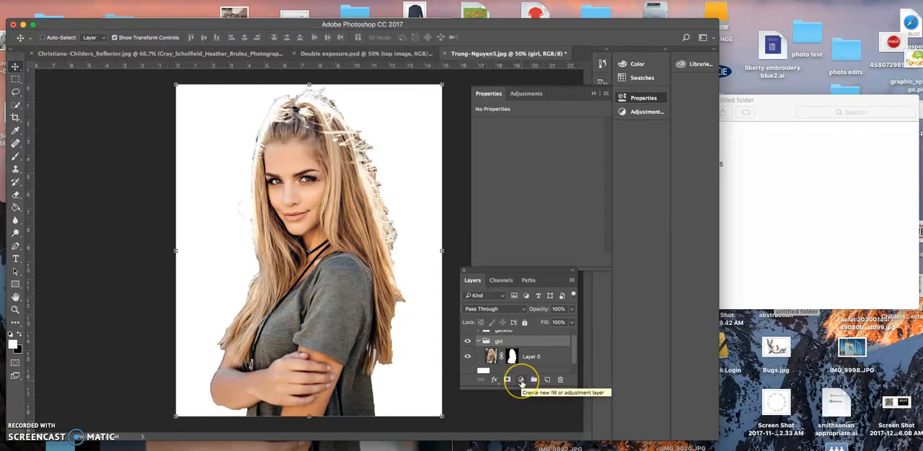
left_click(521, 383)
left_click(533, 420)
left_click(526, 380)
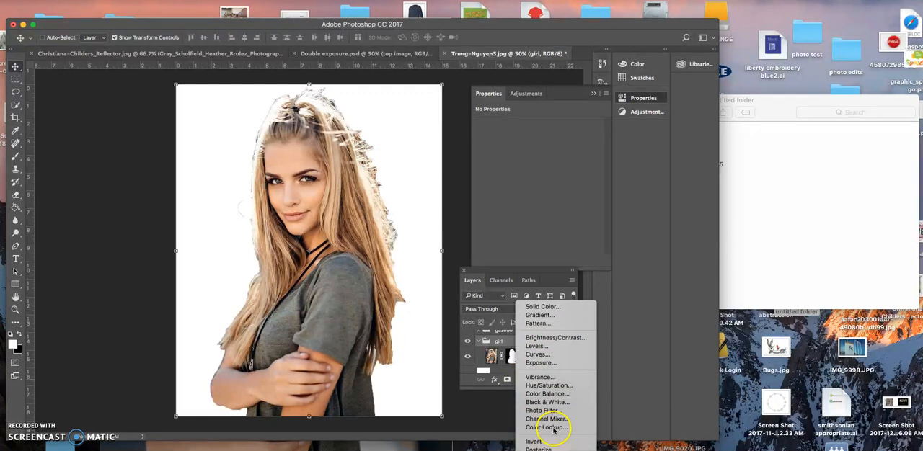
left_click(559, 406)
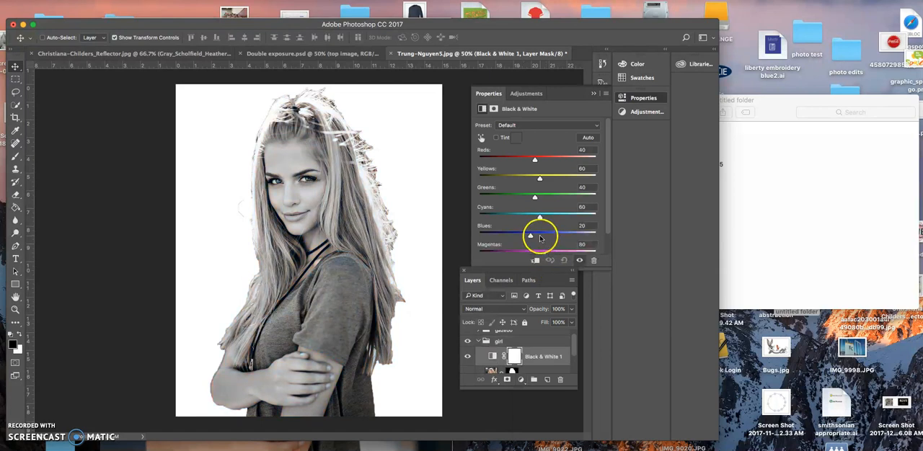
Step: Set the Black & White adjustment to Reds -93, Yellows 184, Greens -30, Cyans 42, Blues -5 and Magentas 12
left_click_drag(534, 158, 550, 179)
left_click_drag(512, 160, 511, 161)
left_click_drag(534, 197, 528, 253)
left_click_drag(512, 159, 508, 162)
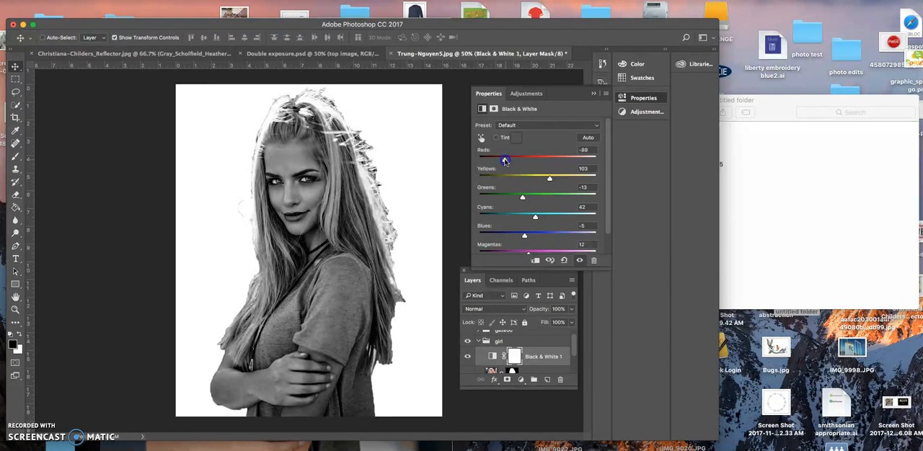
left_click_drag(502, 160, 501, 160)
mouse_move(547, 177)
left_mouse_down()
mouse_move(528, 179)
mouse_move(565, 178)
left_mouse_up()
left_click_drag(501, 160, 506, 161)
left_click_drag(565, 178, 568, 180)
left_click(525, 196)
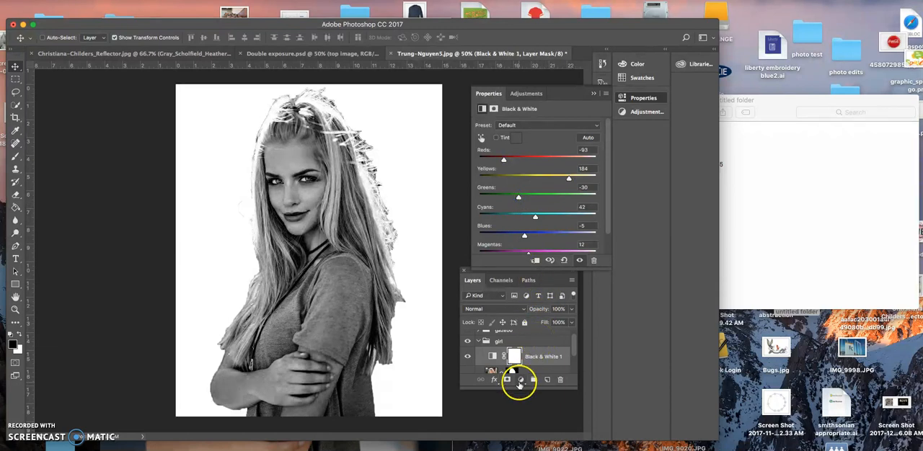
Step: Add an Exposure adjustment layer in the girl group with Exposure +0.67 and Offset -0.0252
left_click(519, 380)
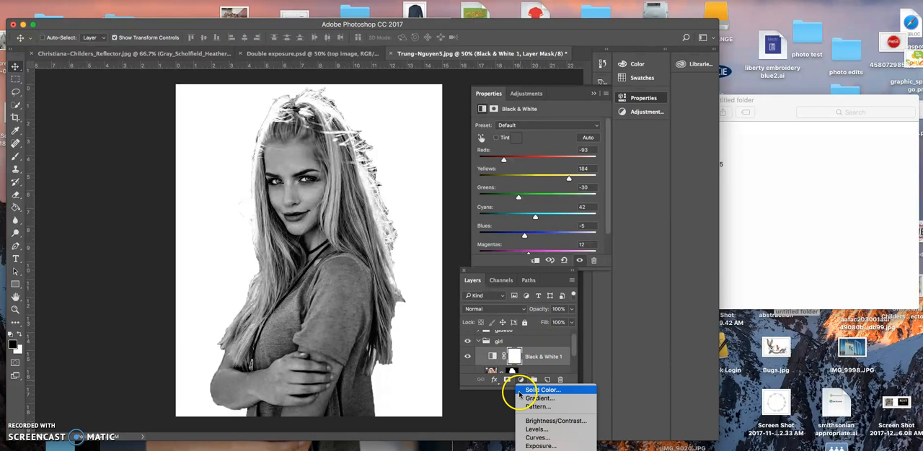
left_click(537, 446)
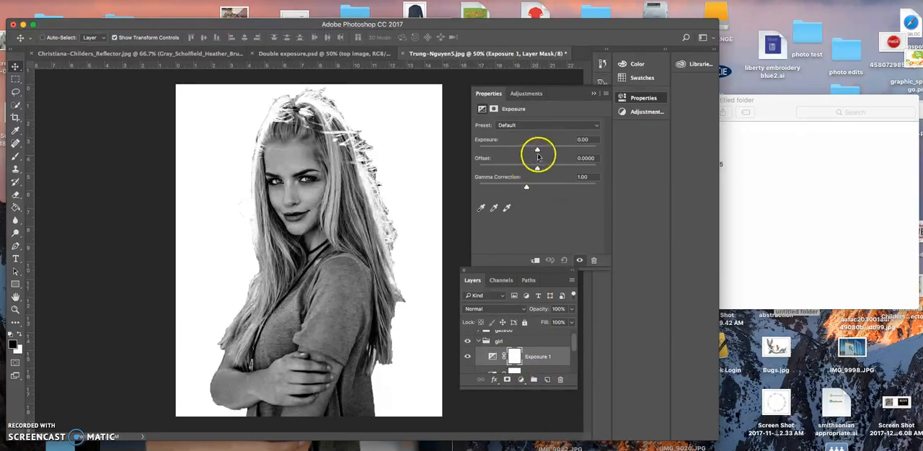
left_click_drag(537, 150, 542, 151)
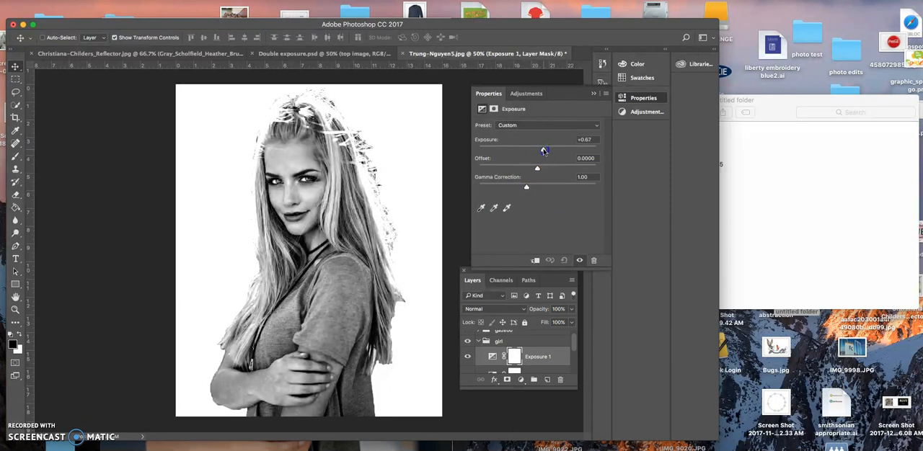
left_click_drag(545, 150, 534, 169)
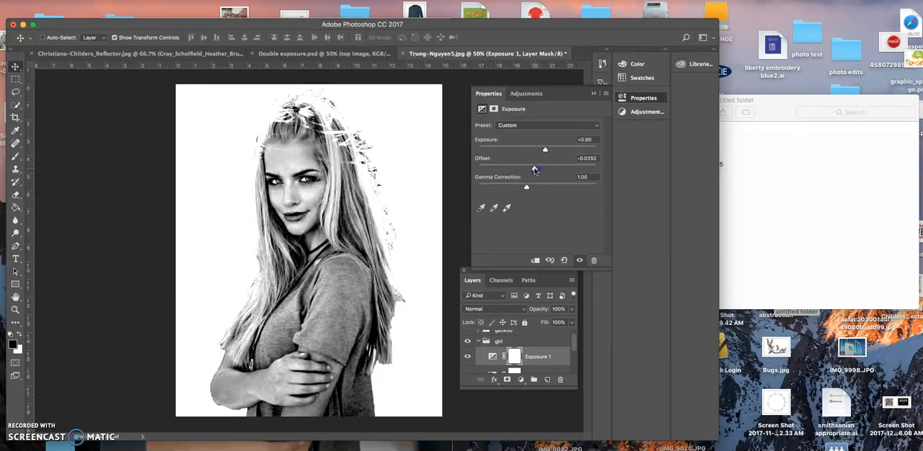
left_click_drag(545, 149, 544, 151)
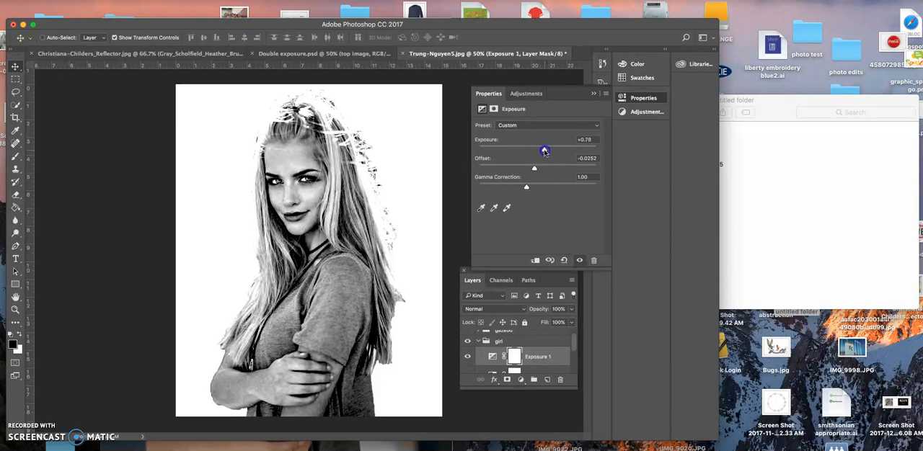
scroll(530, 351, "down", 2)
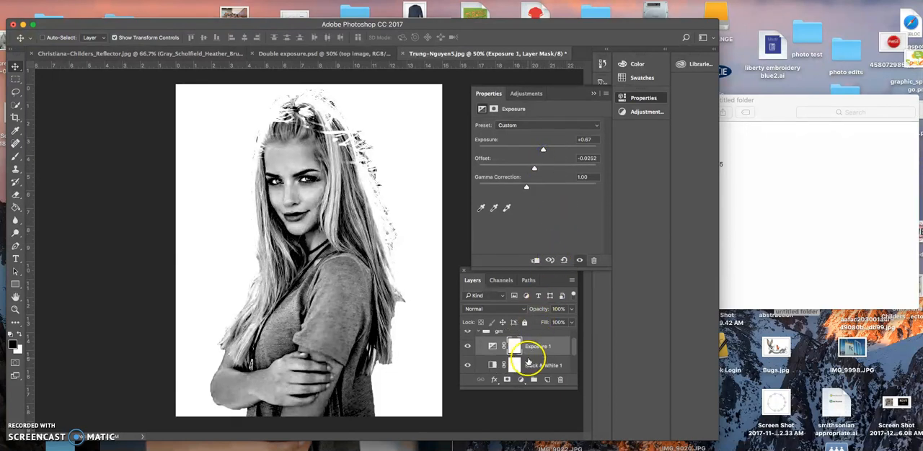
Step: Fine-tune the Black & White adjustment to Reds -95, Yellows 174, Greens -3 and Cyans 61
left_click(530, 352)
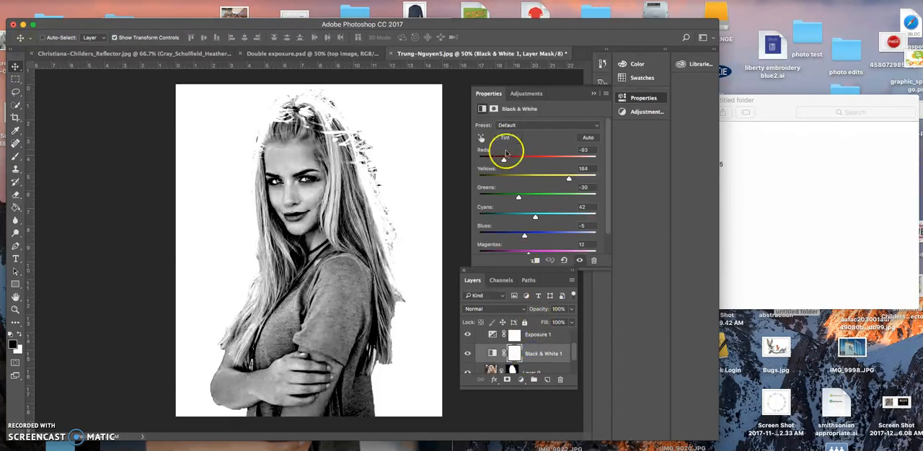
left_click_drag(504, 161, 493, 160)
left_click_drag(569, 178, 565, 180)
left_click_drag(496, 160, 501, 161)
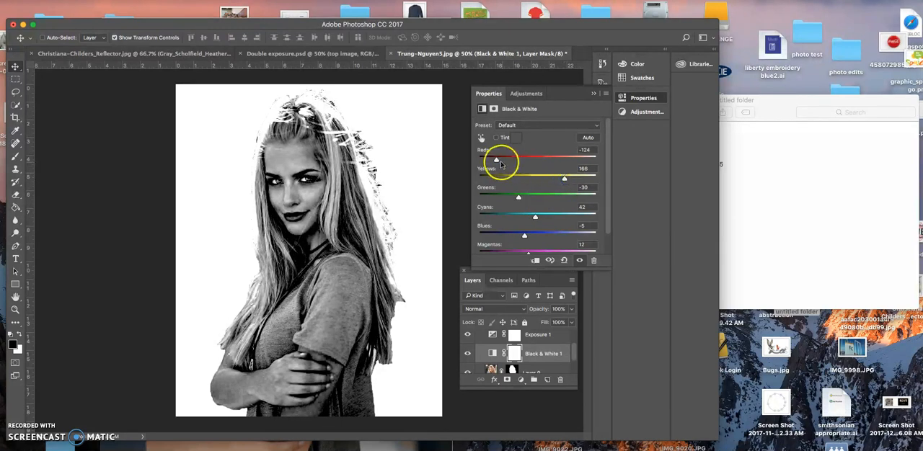
left_click_drag(519, 198, 539, 218)
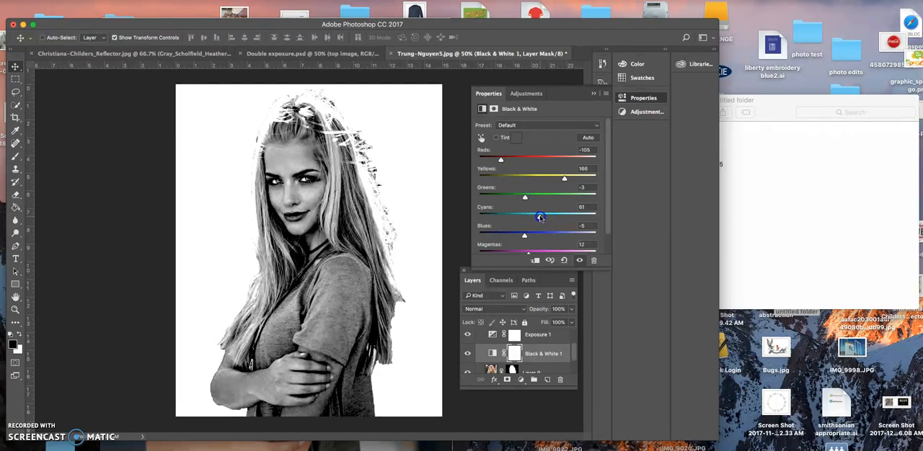
left_click_drag(563, 178, 571, 178)
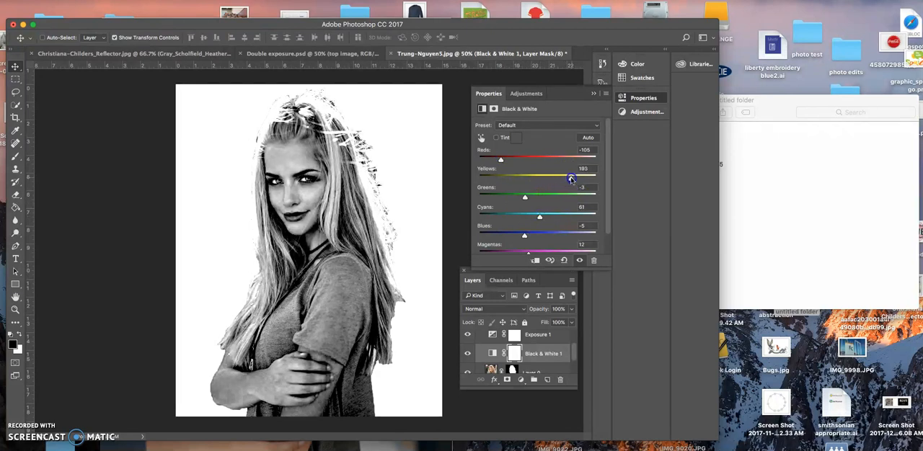
left_click_drag(500, 159, 505, 162)
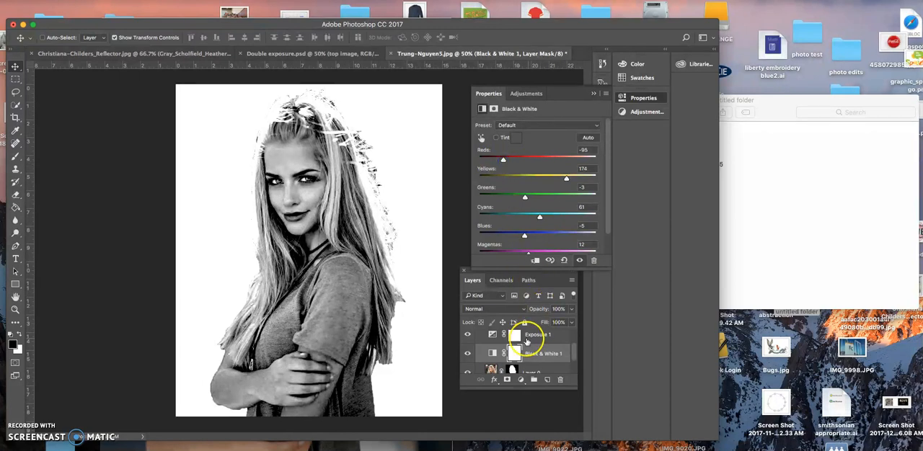
scroll(522, 340, "up", 1)
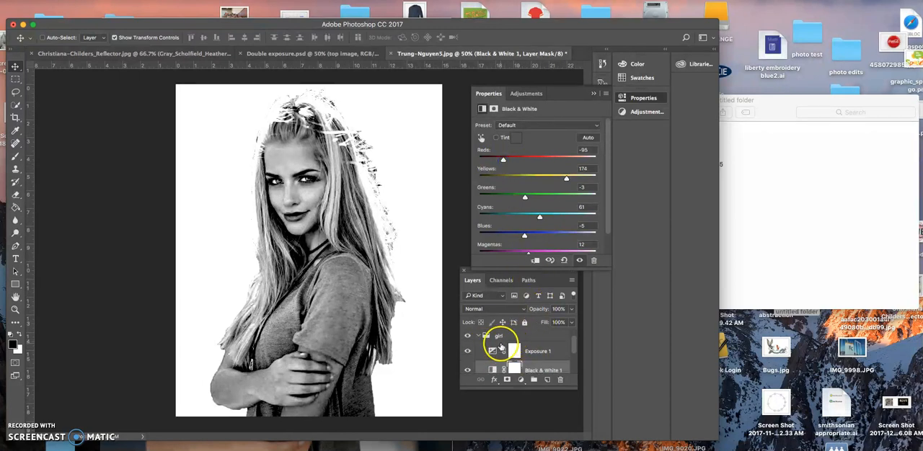
Step: Collapse the girl group, then make the gazebo group visible and expand it
left_click(479, 337)
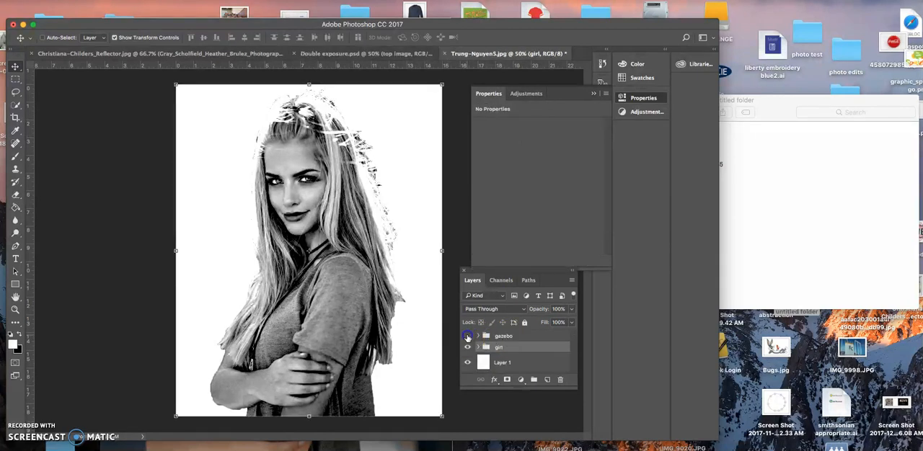
left_click(467, 336)
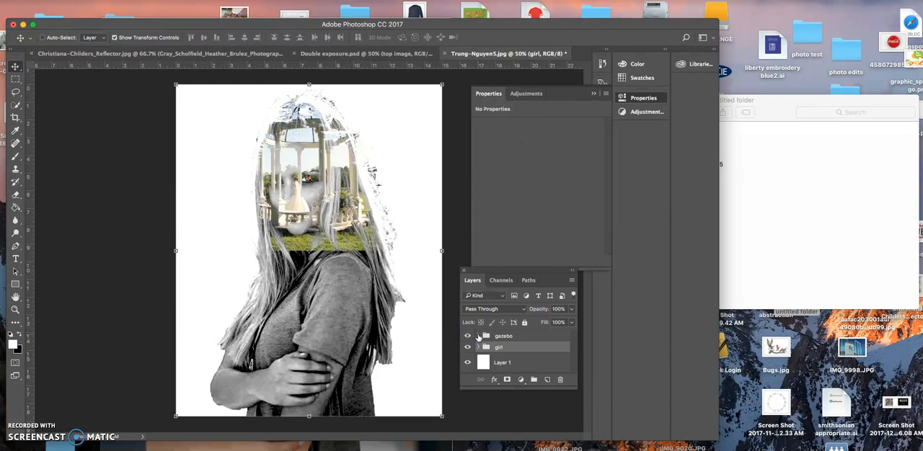
left_click(478, 337)
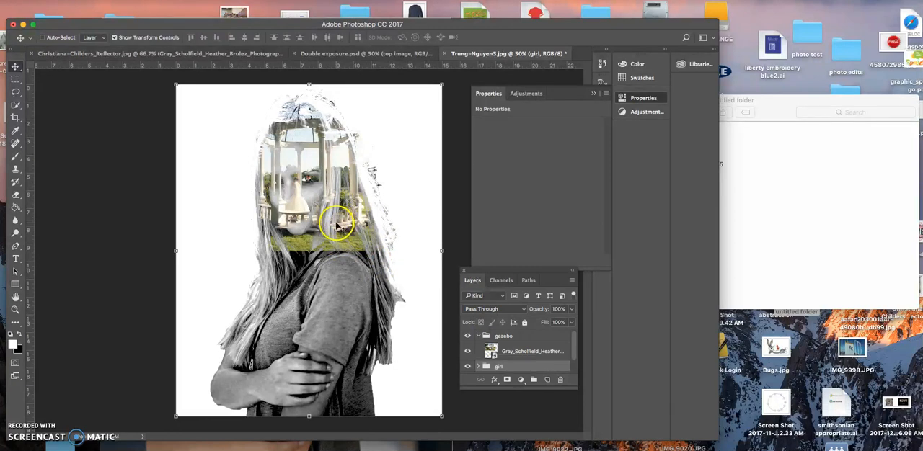
Step: Enlarge the gazebo photo to about 14.14 × 9.43 in and move it down over the woman's face and shoulder
left_click_drag(342, 236, 390, 249)
left_click(519, 351)
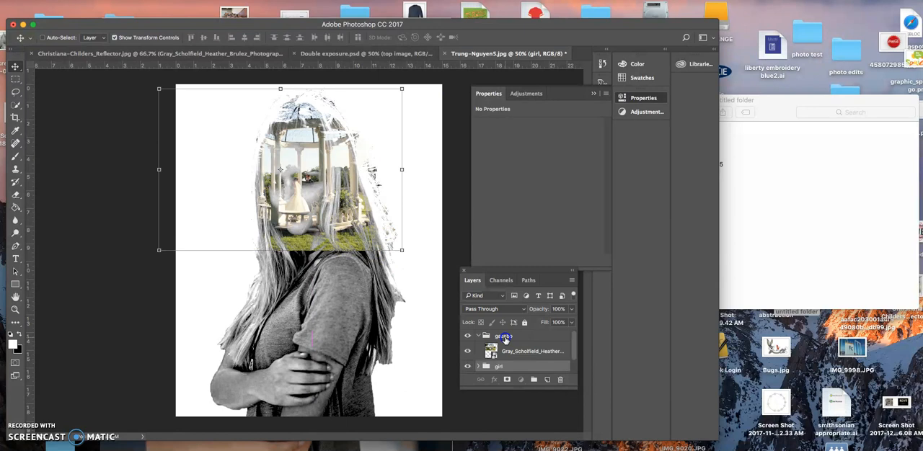
left_click_drag(322, 191, 350, 239)
mouse_move(345, 207)
left_mouse_down()
mouse_move(351, 254)
mouse_move(379, 258)
mouse_move(352, 201)
left_mouse_up()
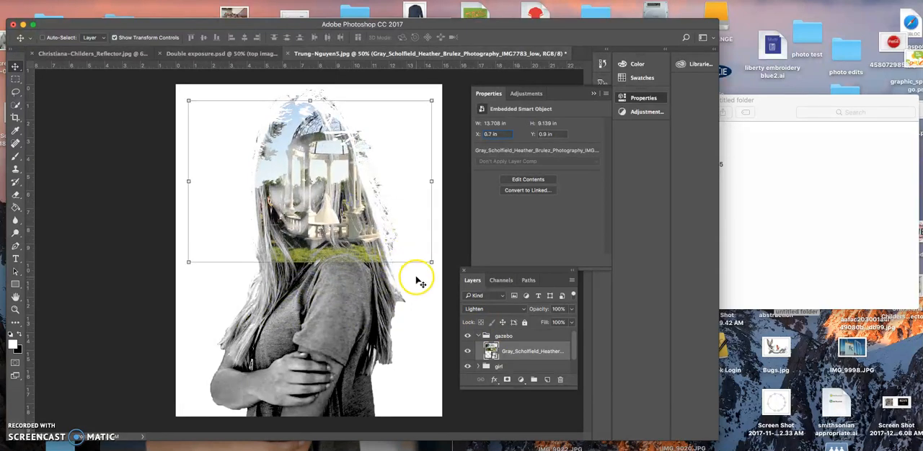
left_click_drag(431, 263, 438, 267)
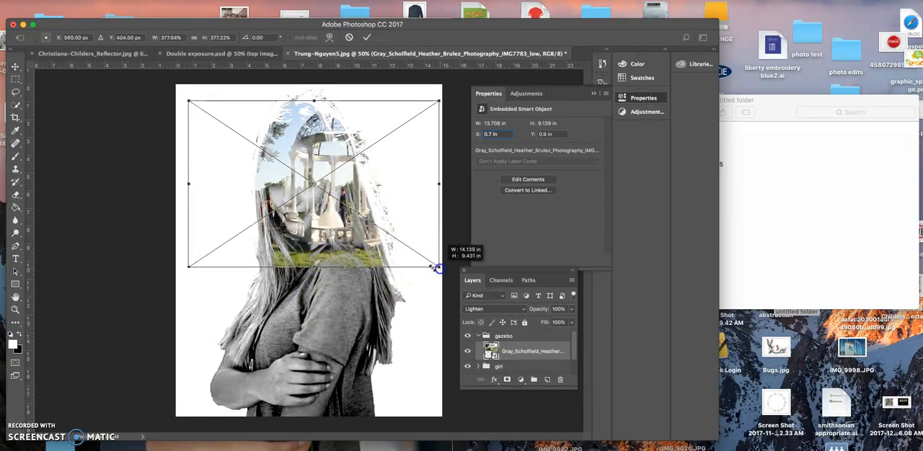
left_click_drag(360, 216, 367, 268)
key("Return")
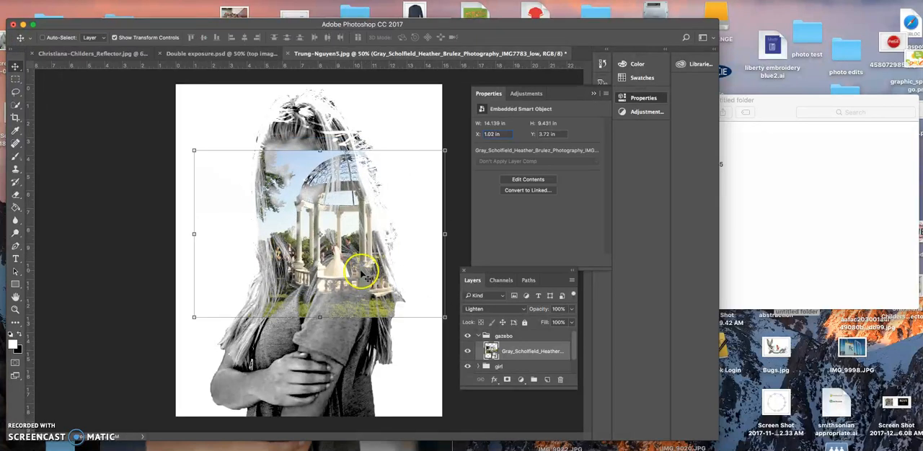
Step: Add a Black & White adjustment layer above the photo inside the gazebo group
left_click(505, 337)
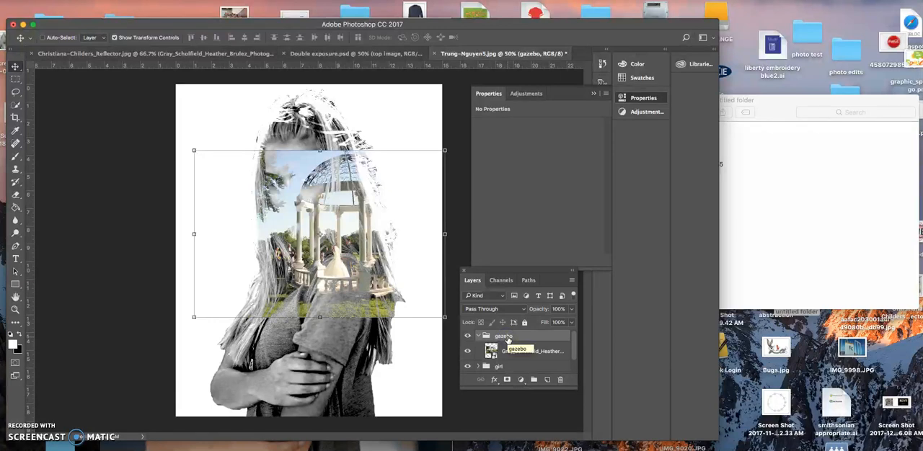
left_click(521, 379)
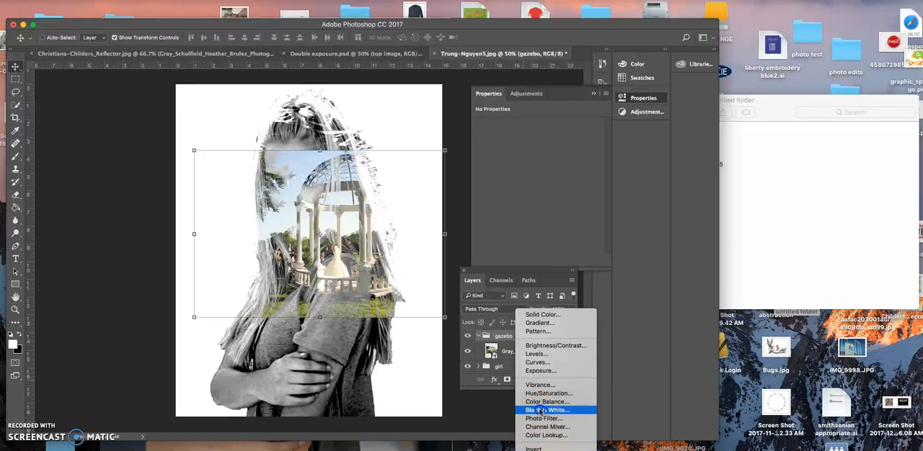
left_click(548, 410)
Step: Set the gazebo's Black & White adjustment to Reds 46, Yellows 121, Greens 205, Cyans -152, Blues -68 and Magentas 128
left_click_drag(535, 159, 541, 180)
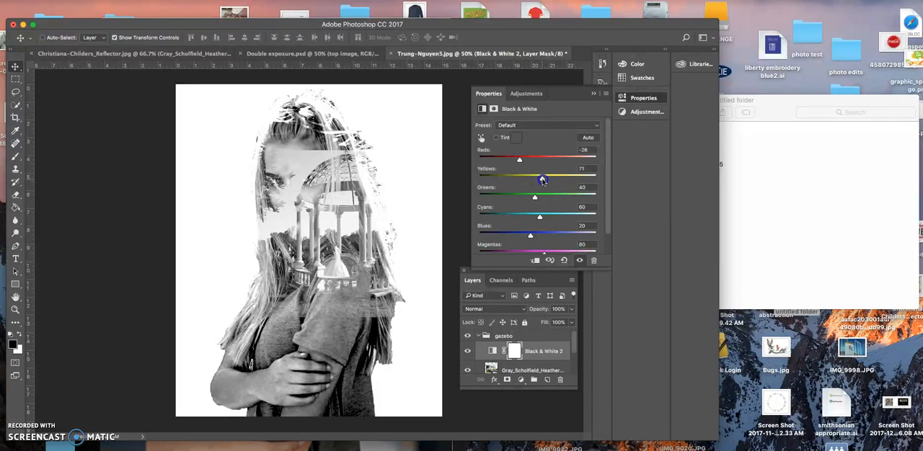
left_click_drag(537, 181, 535, 182)
left_click(540, 217)
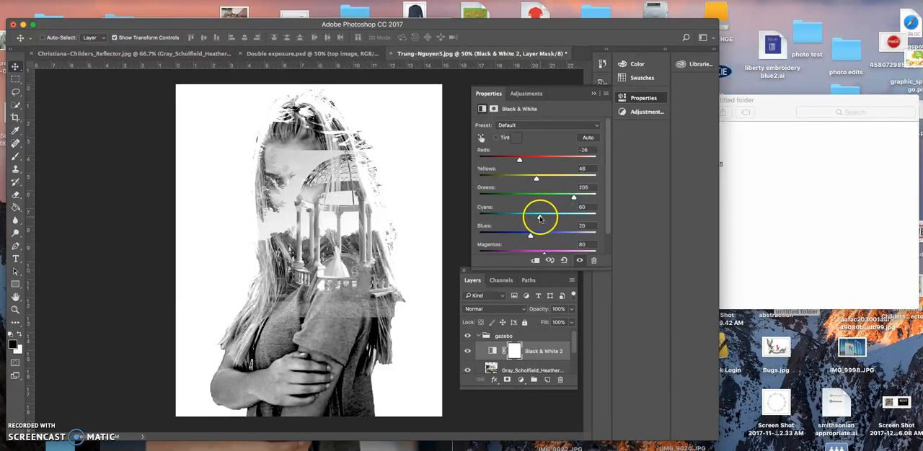
left_click_drag(532, 218, 491, 214)
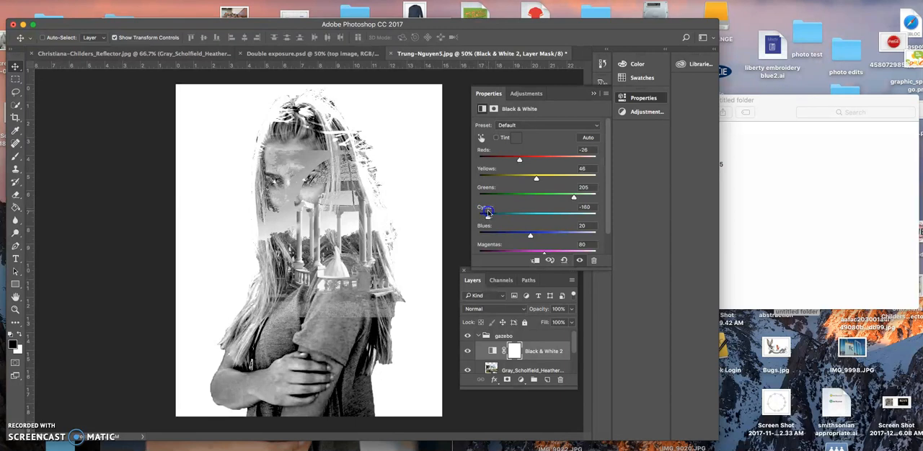
left_click_drag(529, 235, 509, 237)
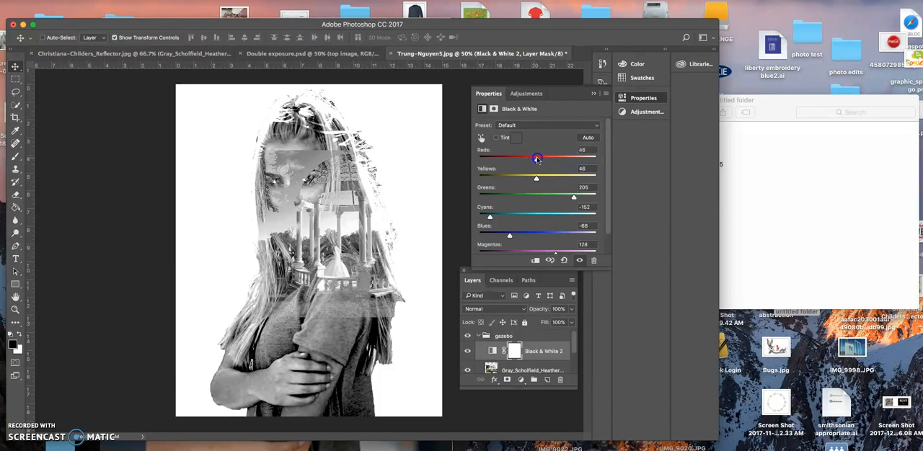
mouse_move(536, 177)
left_mouse_down()
mouse_move(526, 179)
mouse_move(554, 180)
left_mouse_up()
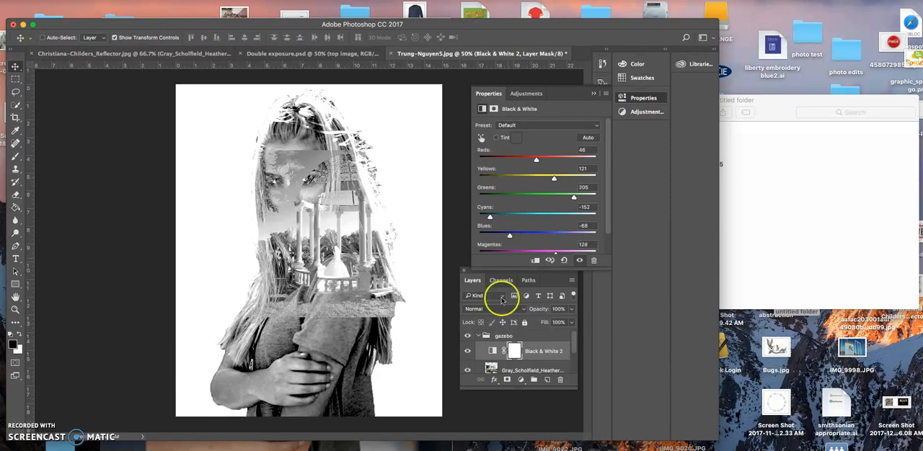
Step: Add an Exposure adjustment layer in the gazebo group with Exposure +0.50 and Offset -0.0504
left_click(521, 380)
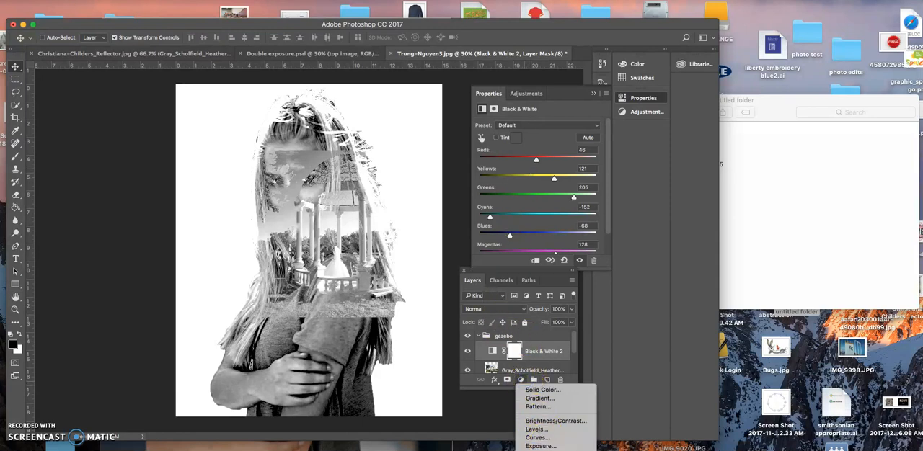
left_click(541, 412)
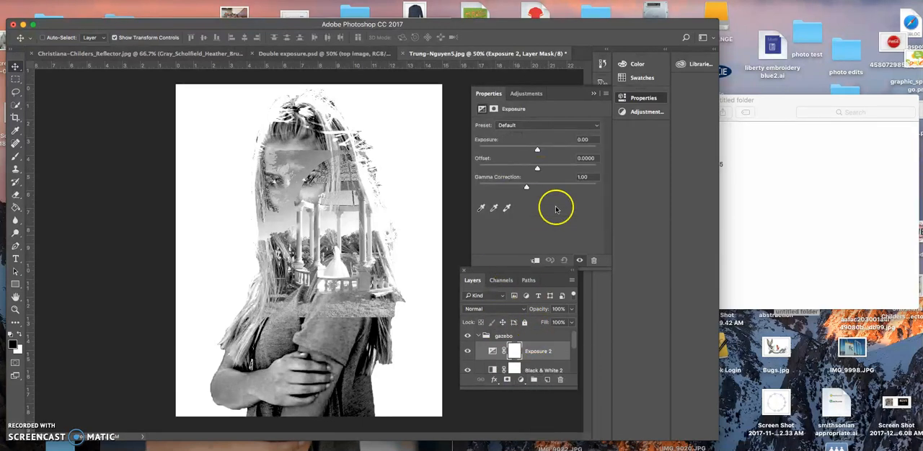
left_click_drag(540, 149, 543, 149)
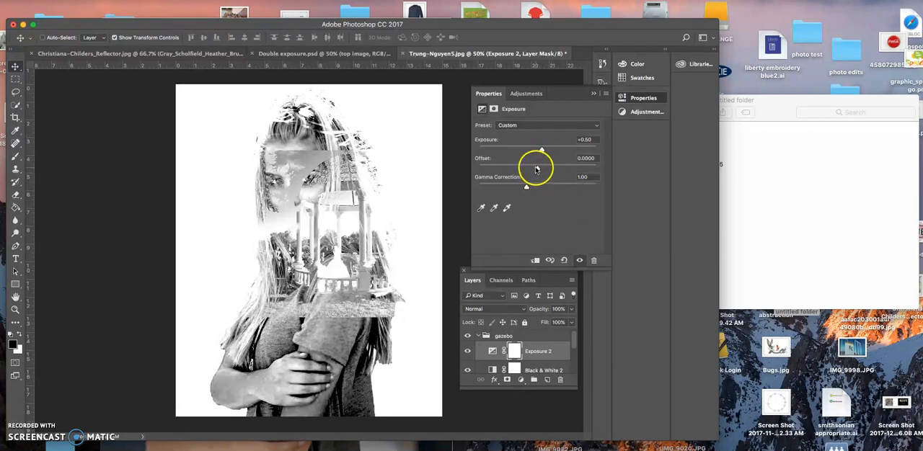
left_click_drag(536, 170, 531, 170)
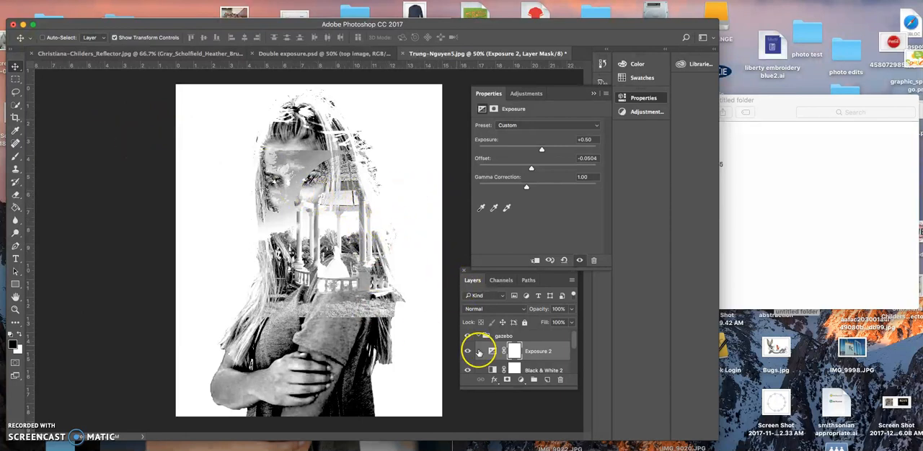
Step: Add a layer mask to the gazebo photo and brush black over the woman's forehead and eyes at 74% opacity
scroll(491, 349, "down", 1)
scroll(493, 349, "down", 2)
left_click(522, 353)
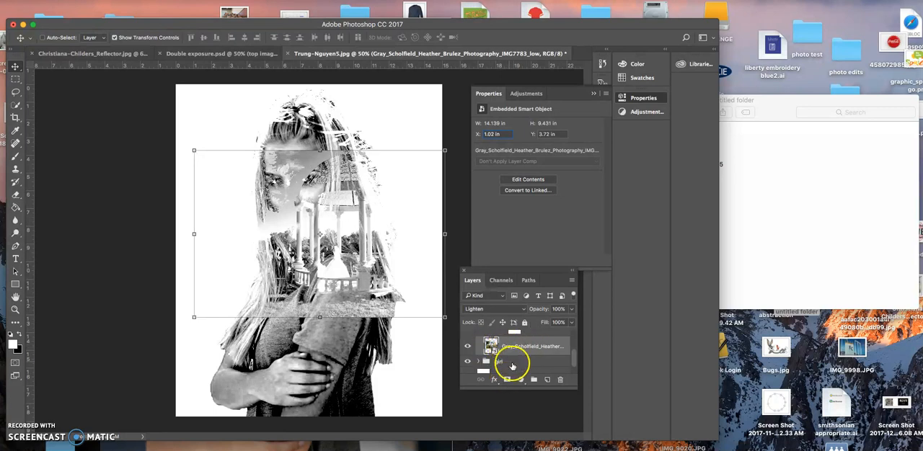
left_click(506, 380)
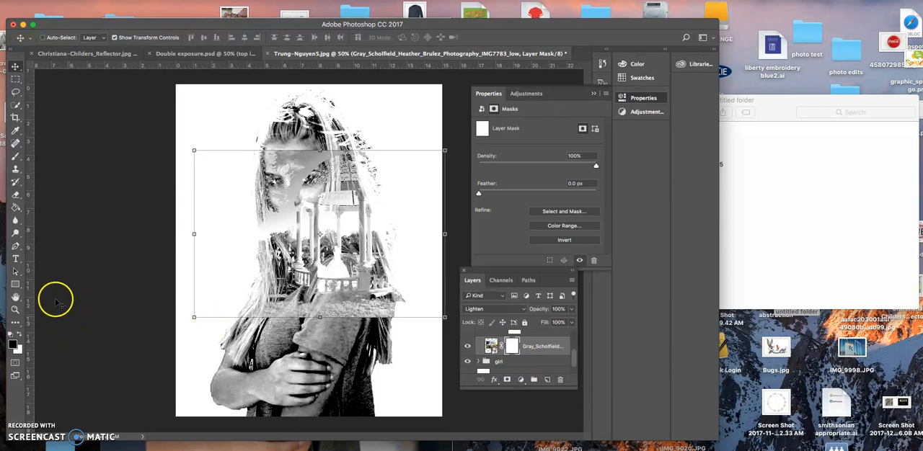
left_click(16, 156)
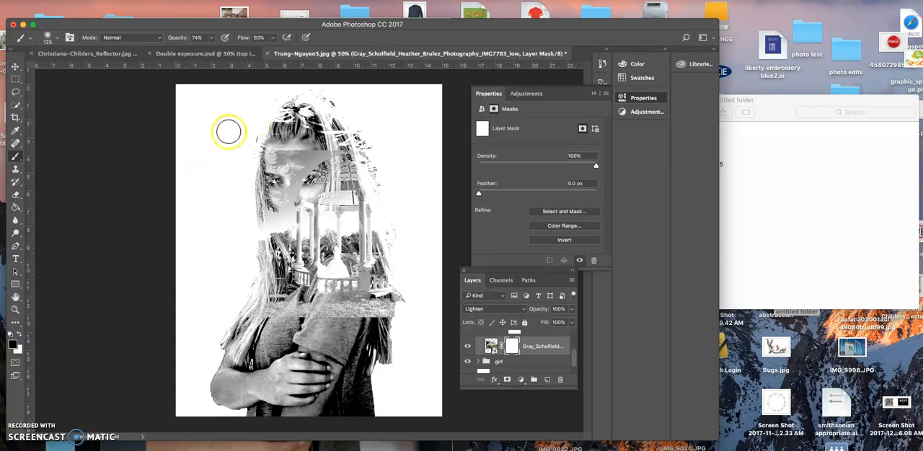
mouse_move(261, 116)
left_mouse_down()
mouse_move(234, 159)
mouse_move(260, 133)
mouse_move(255, 170)
mouse_move(273, 136)
mouse_move(253, 162)
mouse_move(263, 152)
mouse_move(273, 191)
mouse_move(264, 171)
mouse_move(279, 142)
mouse_move(268, 158)
mouse_move(292, 143)
mouse_move(274, 162)
mouse_move(294, 148)
mouse_move(319, 154)
mouse_move(315, 178)
mouse_move(266, 168)
mouse_move(285, 159)
mouse_move(301, 165)
mouse_move(274, 178)
mouse_move(291, 156)
mouse_move(326, 141)
mouse_move(288, 143)
mouse_move(320, 133)
mouse_move(284, 142)
mouse_move(341, 142)
mouse_move(331, 163)
left_mouse_up()
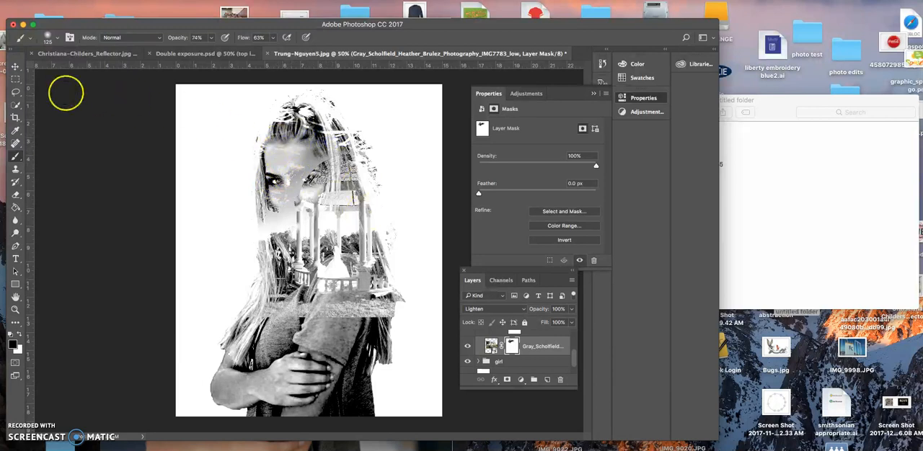
Step: Shift the gazebo photo up and to the right, and brush its mask to hide it over the woman's face
left_click(14, 67)
left_click_drag(366, 241, 382, 208)
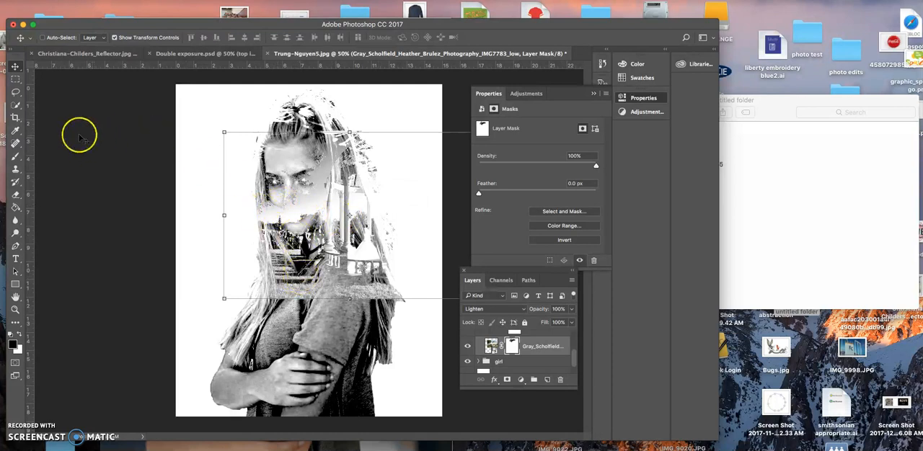
left_click(15, 157)
mouse_move(258, 263)
left_mouse_down()
mouse_move(264, 165)
mouse_move(252, 202)
mouse_move(286, 239)
left_mouse_up()
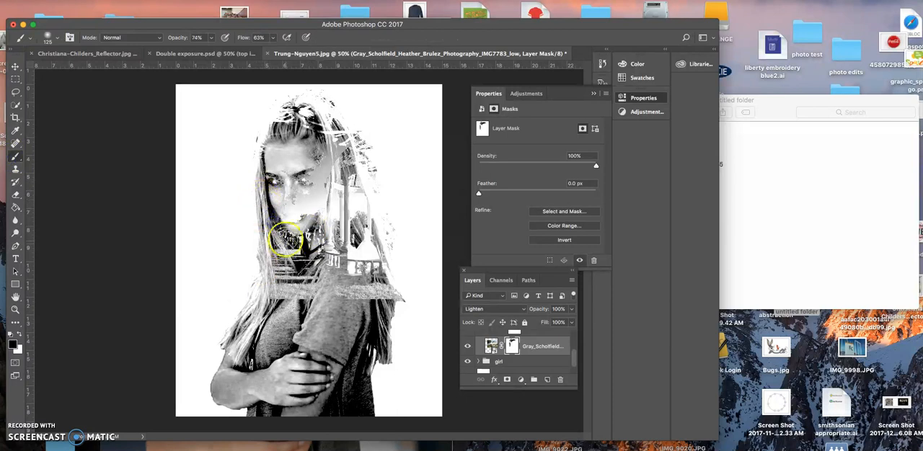
left_click_drag(287, 200, 295, 158)
mouse_move(327, 99)
left_mouse_down()
mouse_move(371, 148)
mouse_move(394, 209)
mouse_move(404, 327)
mouse_move(403, 289)
mouse_move(396, 302)
mouse_move(345, 309)
mouse_move(389, 300)
mouse_move(403, 280)
mouse_move(396, 307)
mouse_move(404, 286)
mouse_move(335, 316)
mouse_move(260, 307)
mouse_move(330, 299)
mouse_move(294, 302)
mouse_move(296, 215)
left_mouse_up()
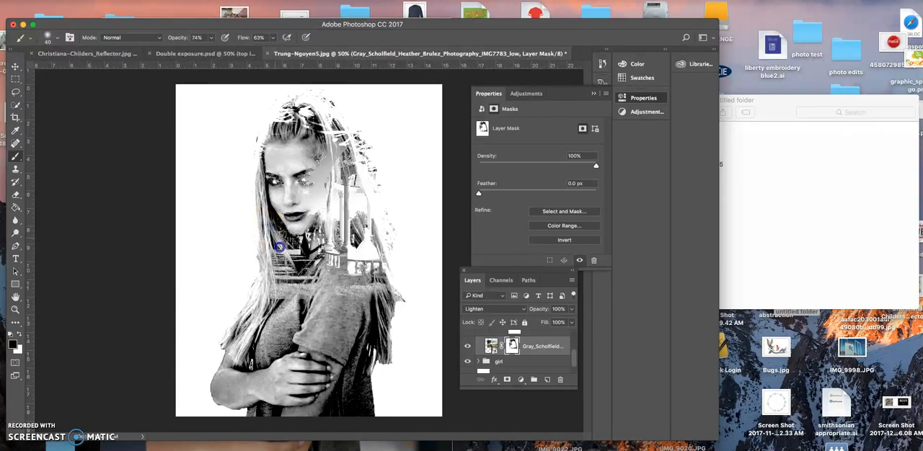
Step: Mask out the gazebo photo over the front hair and shirt collar with a smaller brush
left_click(277, 236)
left_click(270, 290)
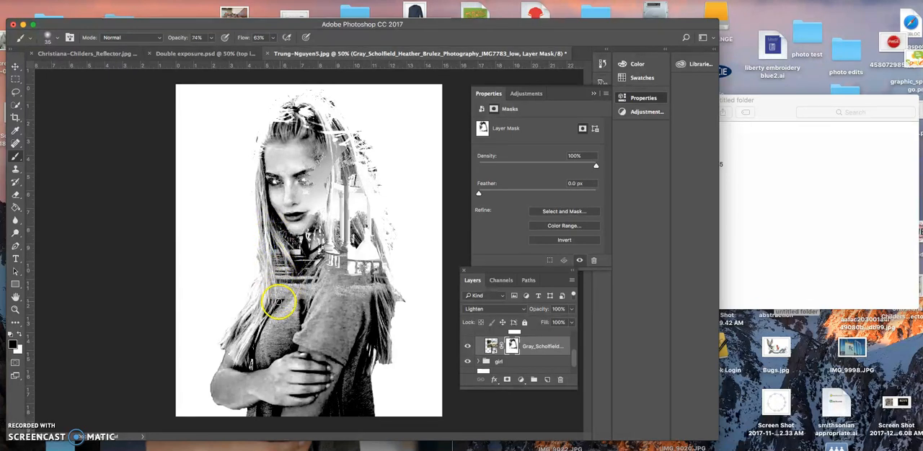
left_click(262, 230)
left_click(301, 293)
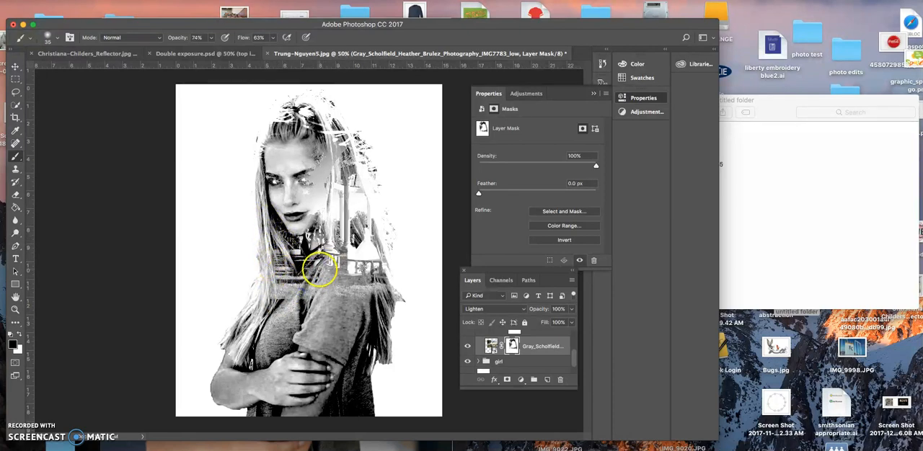
mouse_move(309, 287)
left_mouse_down()
mouse_move(326, 270)
mouse_move(318, 273)
left_mouse_up()
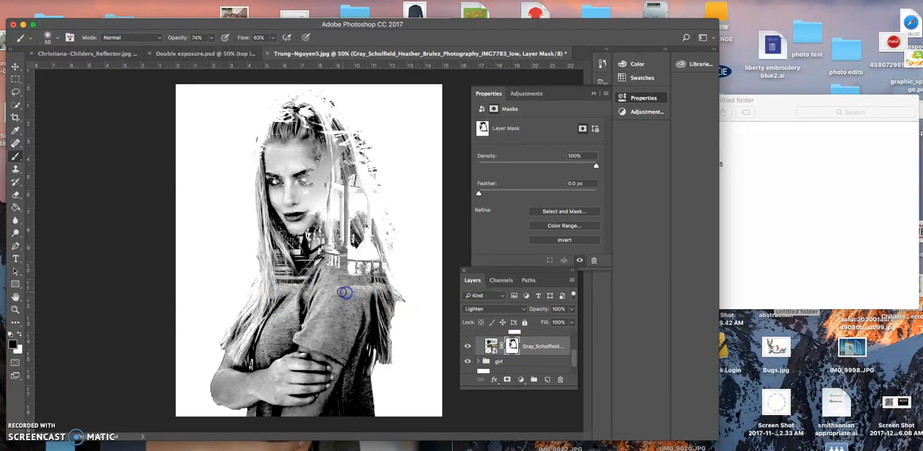
Step: Fade the gazebo photo around the shoulder and back hair on its mask, using a size 70 brush at 45% opacity and 53% flow
key("bracketright")
key("bracketright")
key("bracketright")
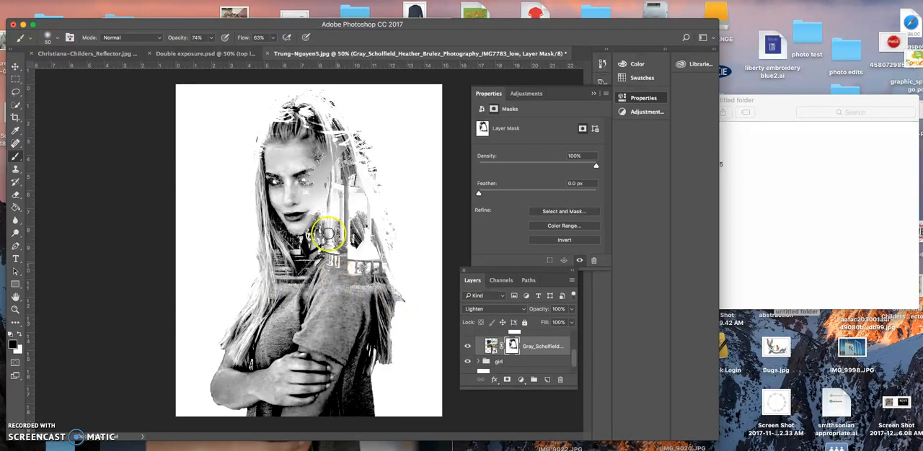
left_click(212, 38)
left_click_drag(211, 51, 191, 50)
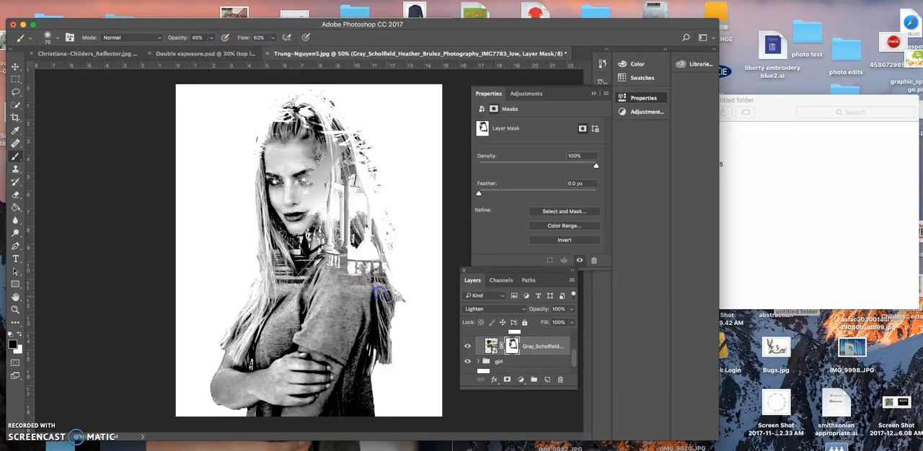
left_click(273, 38)
left_click_drag(268, 51, 267, 52)
left_click_drag(387, 229, 382, 203)
mouse_move(377, 231)
left_mouse_down()
mouse_move(374, 185)
mouse_move(373, 196)
mouse_move(349, 162)
left_mouse_up()
mouse_move(318, 167)
left_mouse_down()
mouse_move(326, 147)
mouse_move(314, 171)
mouse_move(315, 115)
mouse_move(340, 123)
mouse_move(333, 108)
mouse_move(358, 138)
mouse_move(342, 159)
left_mouse_up()
mouse_move(351, 203)
left_mouse_down()
mouse_move(342, 147)
mouse_move(366, 233)
mouse_move(364, 214)
left_mouse_up()
Step: Raise the Reds value of the Black & White adjustment in the girl group
scroll(526, 361, "up", 2)
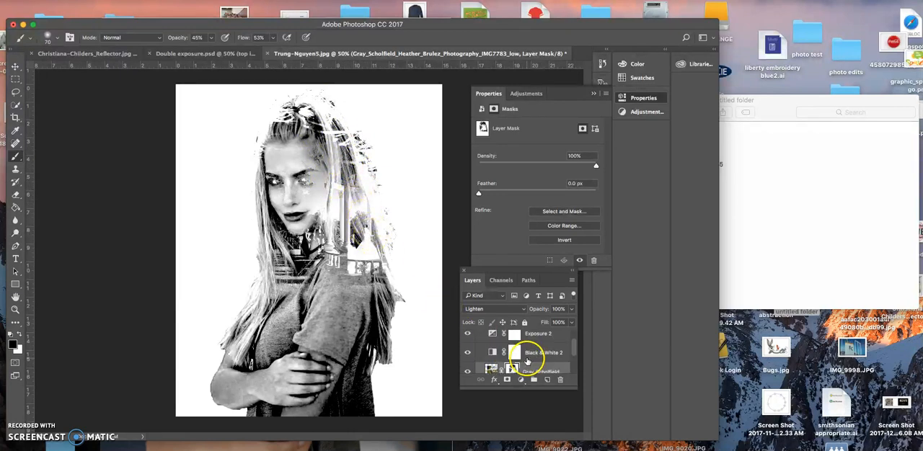
scroll(534, 355, "down", 2)
scroll(534, 355, "up", 1)
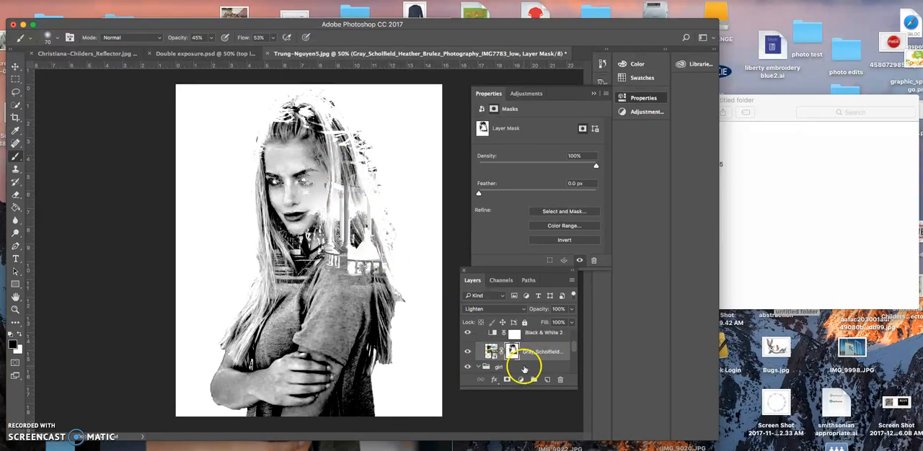
scroll(524, 369, "down", 3)
left_click(534, 349)
scroll(536, 349, "up", 1)
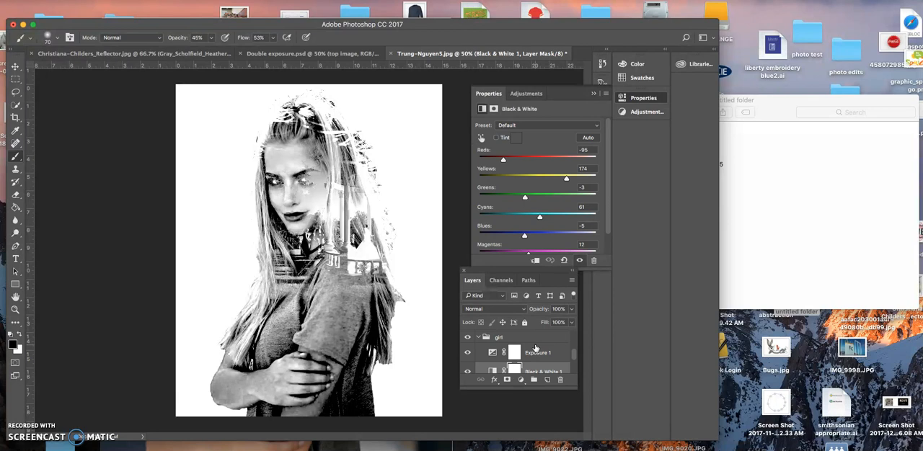
left_click_drag(502, 161, 538, 153)
Step: Set the girl group's Exposure adjustment to Exposure 0.00 and Offset +0.0462
left_click(527, 353)
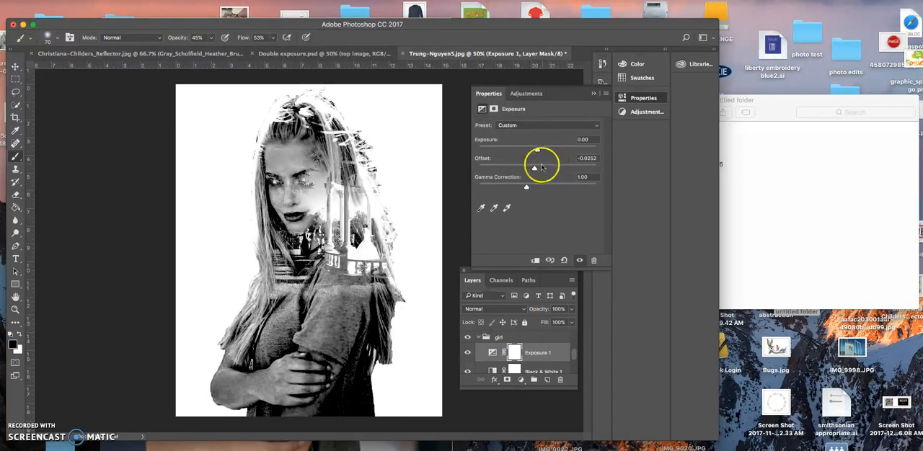
left_click_drag(534, 169, 542, 169)
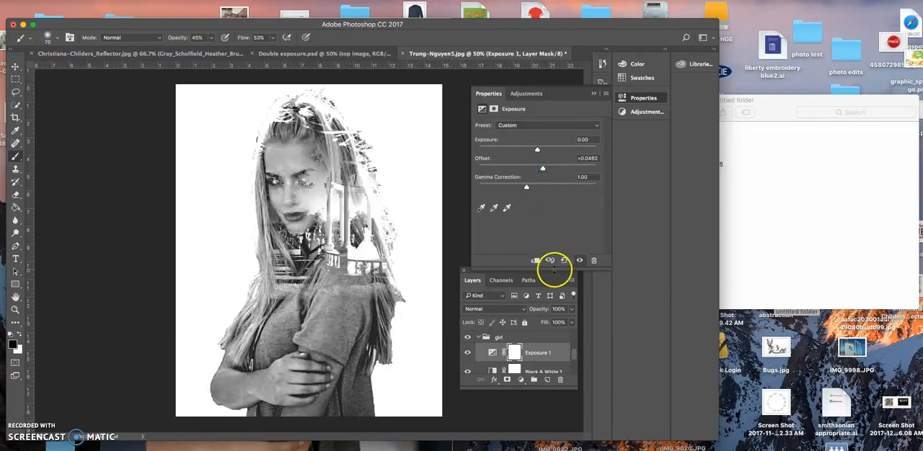
Step: Set the gazebo group's Black & White adjustment to Reds -34, Yellows 14 and Greens 39
scroll(524, 348, "down", 3)
scroll(524, 348, "up", 1)
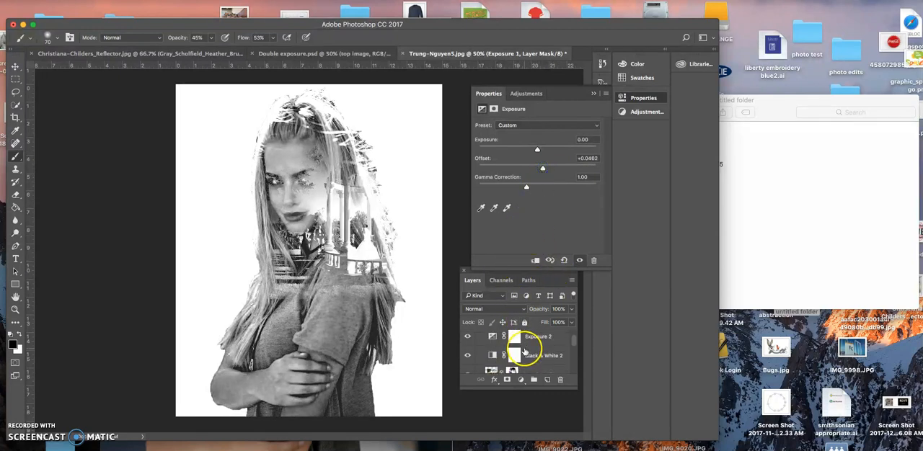
left_click(531, 354)
left_click_drag(536, 158, 528, 179)
left_click_drag(573, 197, 535, 197)
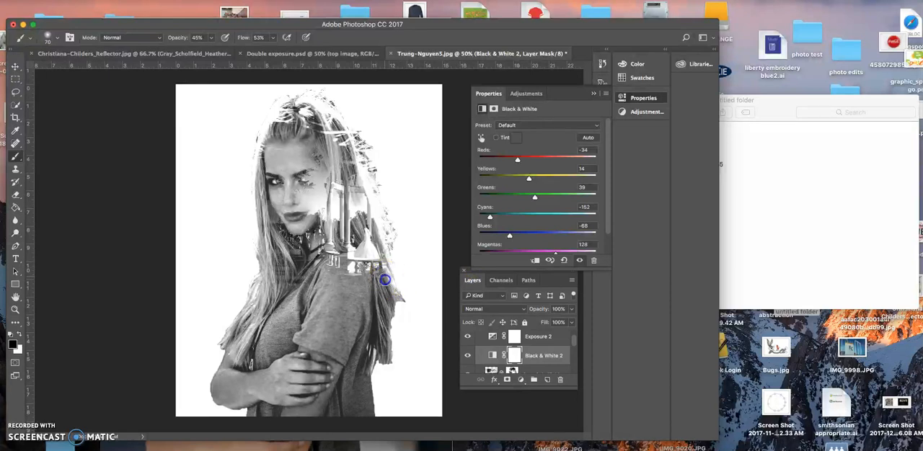
Step: Paint on the gazebo photo's mask to fade its lower edge over the shoulder and back hair
scroll(518, 350, "down", 1)
left_click(513, 348)
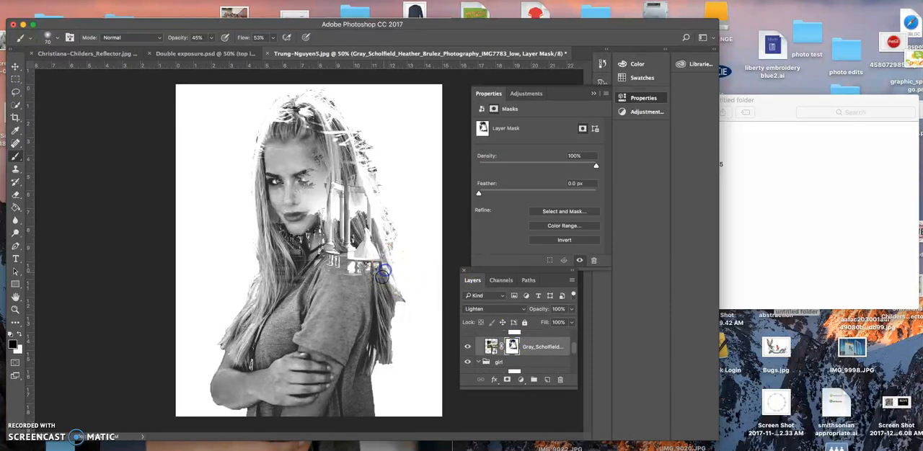
left_click_drag(359, 277, 348, 277)
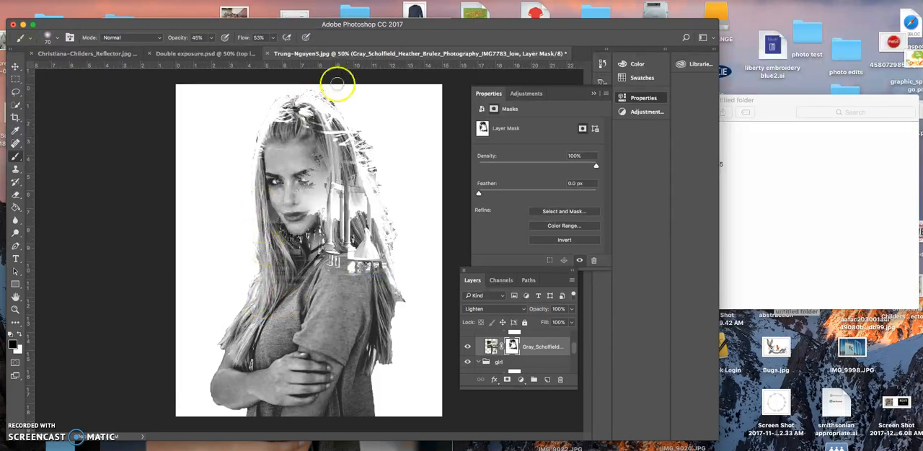
Step: Mask the gazebo photo out of the woman's eye, cheeks and chin, and soften it along the back of her shoulder
left_click(306, 180)
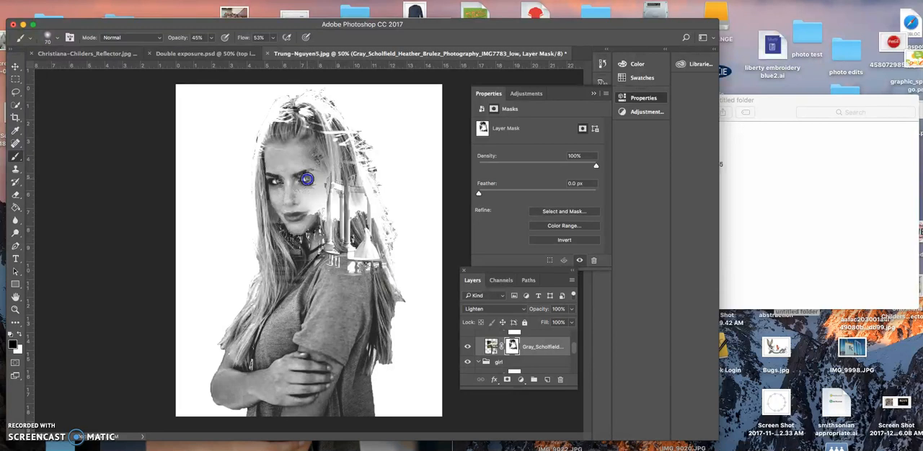
left_click(323, 178)
mouse_move(308, 185)
left_mouse_down()
mouse_move(300, 154)
mouse_move(326, 167)
left_mouse_up()
left_click_drag(302, 194, 291, 195)
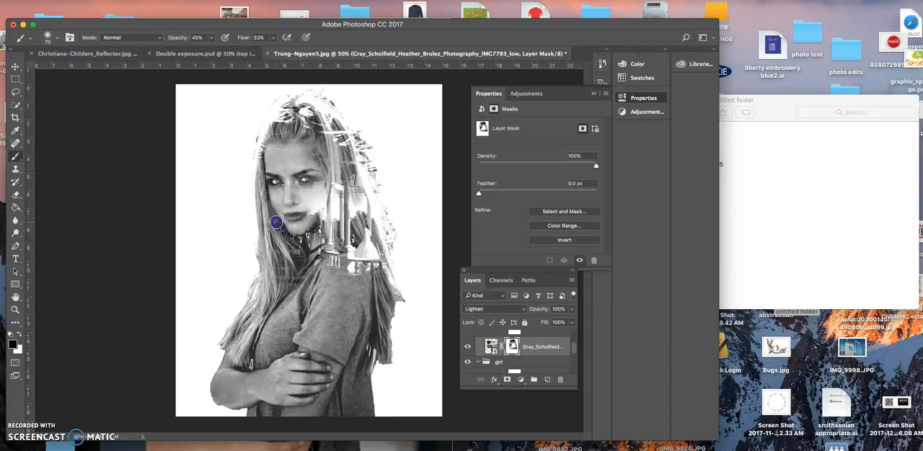
left_click_drag(295, 239, 319, 194)
mouse_move(310, 226)
left_mouse_down()
mouse_move(303, 266)
mouse_move(310, 226)
left_mouse_up()
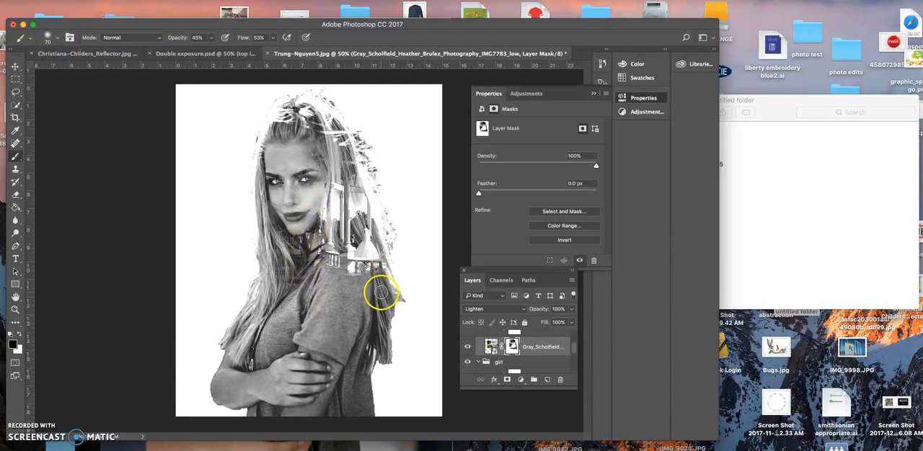
mouse_move(374, 257)
left_mouse_down()
mouse_move(397, 272)
mouse_move(390, 279)
left_mouse_up()
left_click(361, 305)
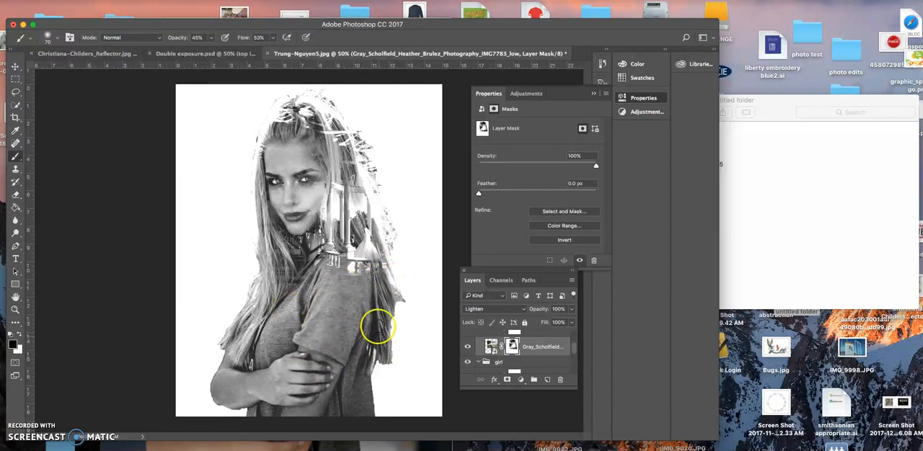
Step: Paint black on the portrait layer's mask to soften the edges of the front hair, elbow, forearm, back and hair ends
scroll(515, 359, "down", 1)
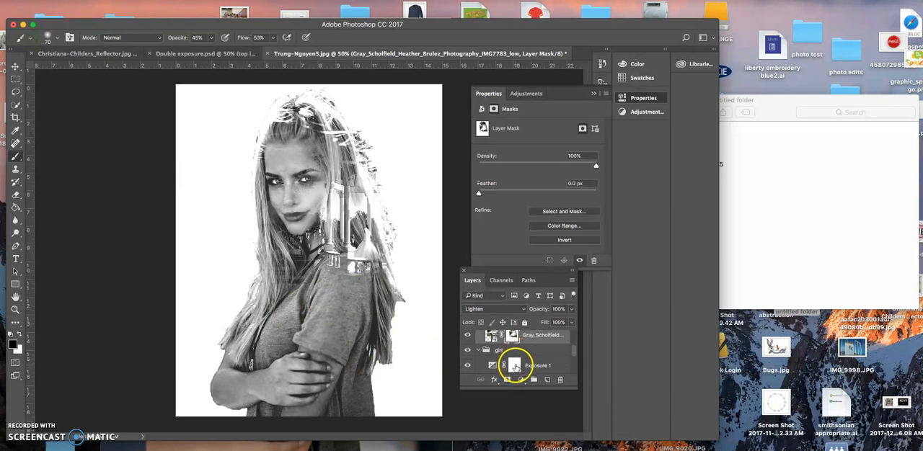
scroll(515, 358, "down", 2)
left_click(512, 353)
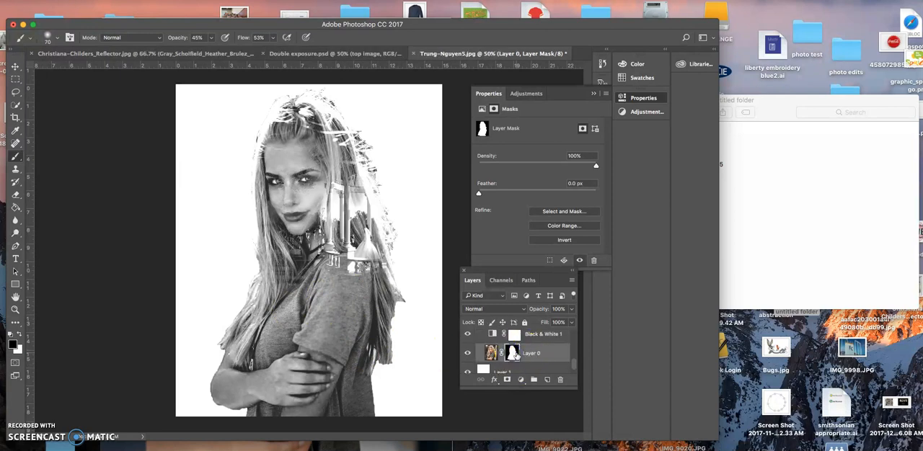
left_click_drag(258, 247, 260, 263)
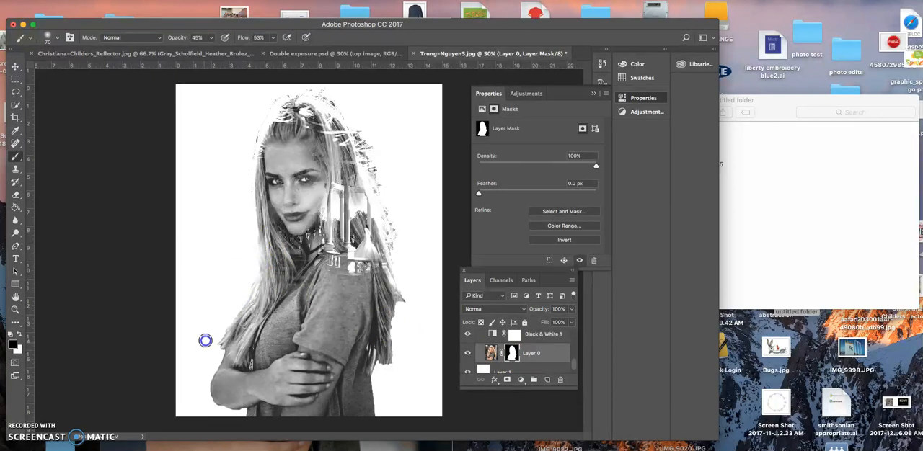
mouse_move(217, 336)
left_mouse_down()
mouse_move(215, 354)
mouse_move(222, 346)
mouse_move(205, 383)
left_mouse_up()
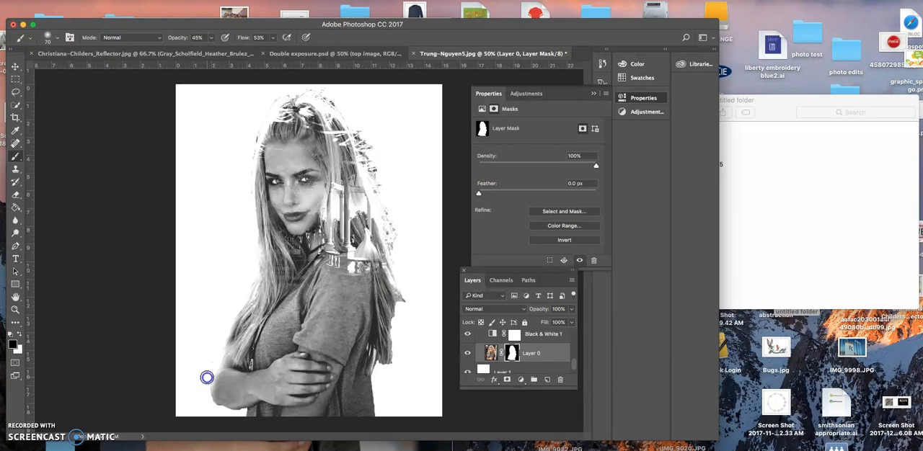
mouse_move(225, 349)
left_mouse_down()
mouse_move(208, 399)
mouse_move(240, 413)
left_mouse_up()
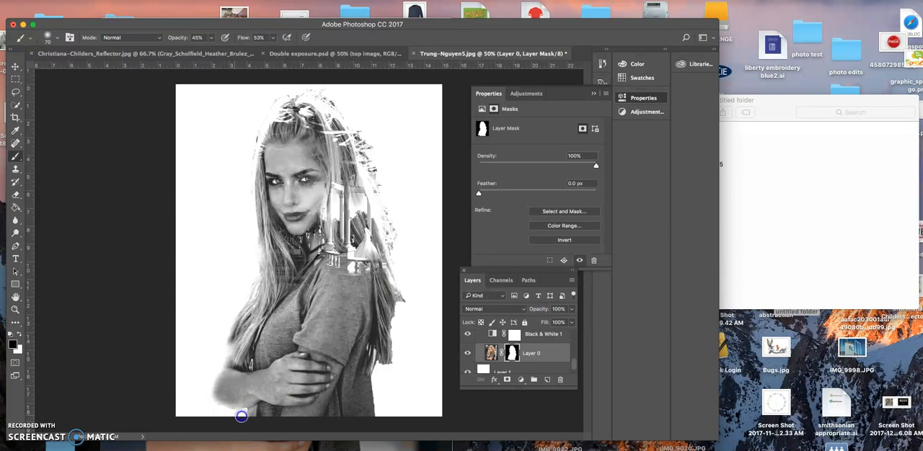
left_click_drag(378, 378, 376, 384)
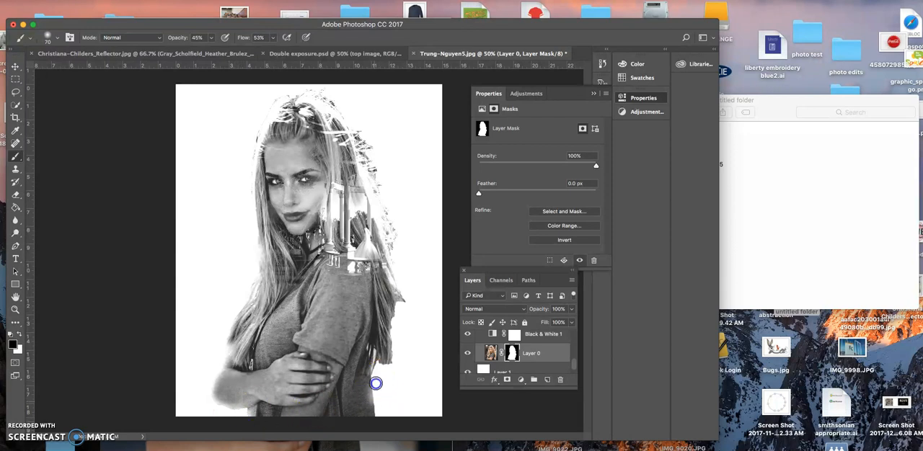
left_click_drag(378, 418, 380, 374)
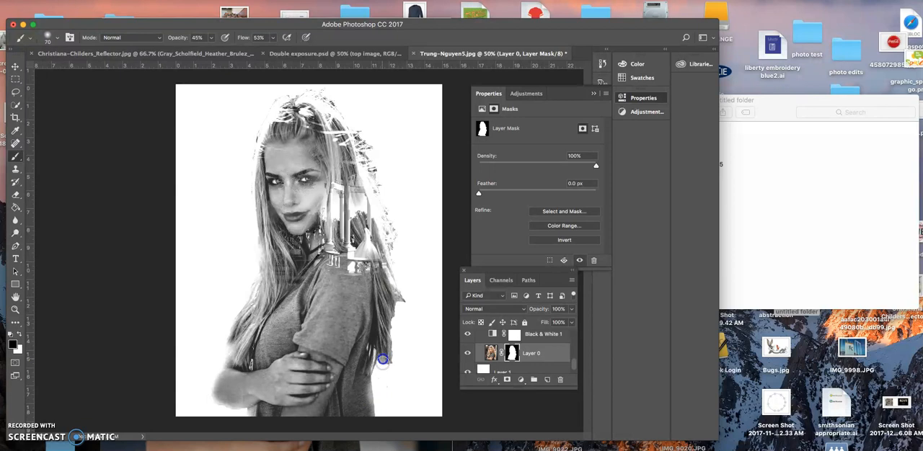
left_click_drag(388, 359, 388, 355)
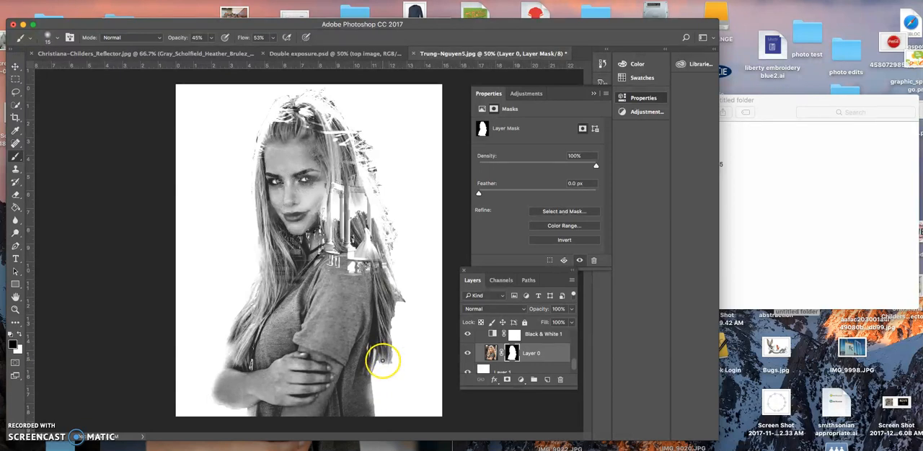
Step: Paint white on the portrait layer's mask with a smaller brush to bring out wispy strands along the back hair
left_click(20, 335)
left_click_drag(398, 362, 384, 367)
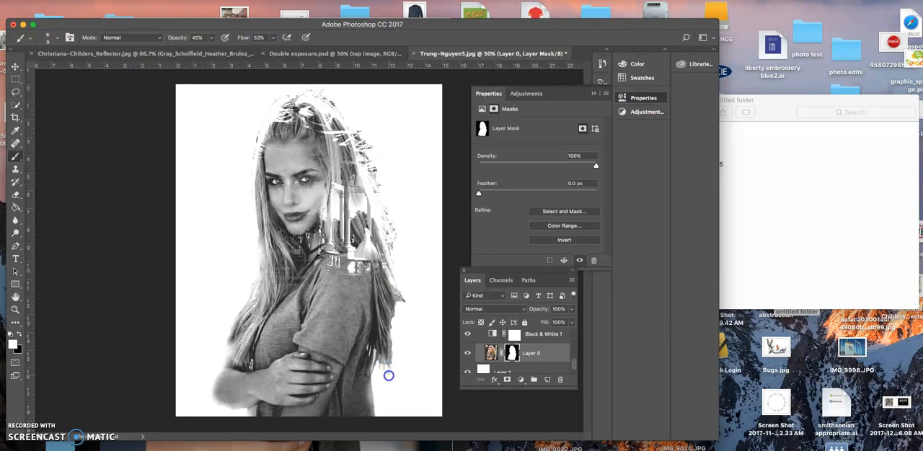
left_click_drag(384, 385, 382, 382)
mouse_move(395, 349)
left_mouse_down()
mouse_move(385, 325)
mouse_move(390, 336)
left_mouse_up()
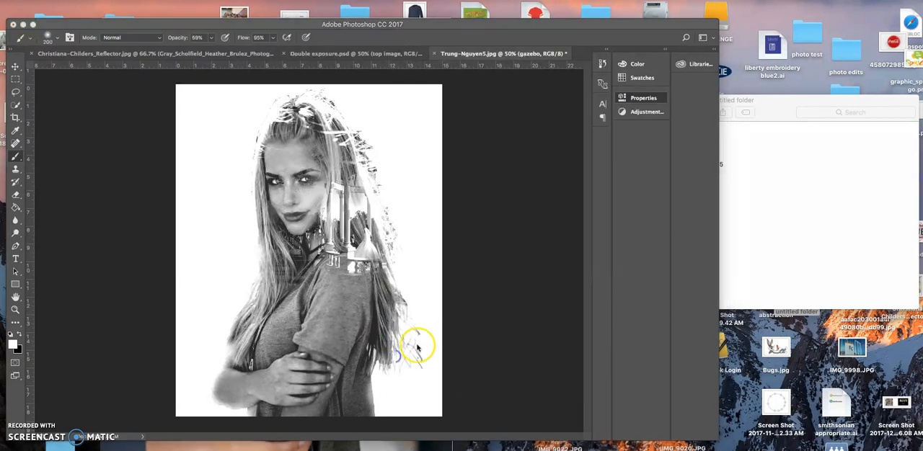
mouse_move(414, 341)
left_mouse_down()
mouse_move(387, 314)
mouse_move(393, 353)
mouse_move(402, 341)
mouse_move(386, 316)
mouse_move(404, 348)
mouse_move(392, 360)
mouse_move(406, 329)
mouse_move(391, 316)
mouse_move(378, 272)
mouse_move(385, 228)
mouse_move(347, 145)
mouse_move(315, 106)
mouse_move(379, 166)
mouse_move(291, 222)
mouse_move(319, 232)
mouse_move(387, 173)
left_mouse_up()
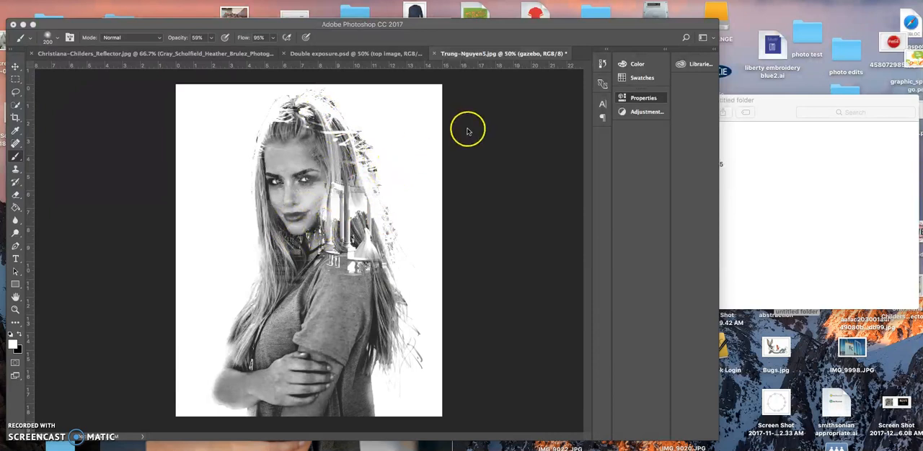
Step: Add a Gradient Map adjustment layer above the gazebo group
left_click(477, 141)
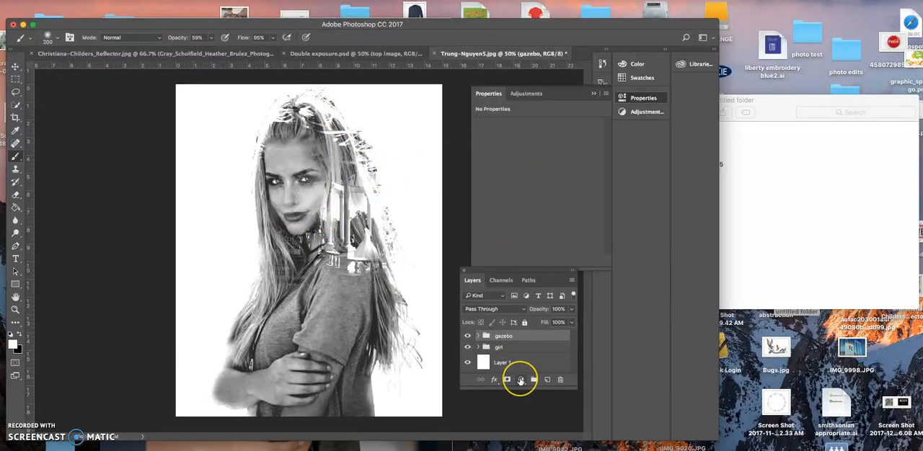
left_click(520, 380)
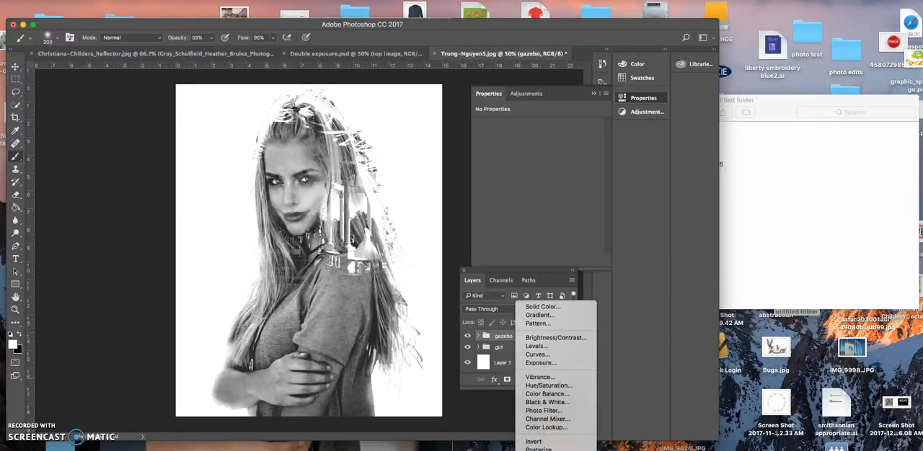
left_click(542, 450)
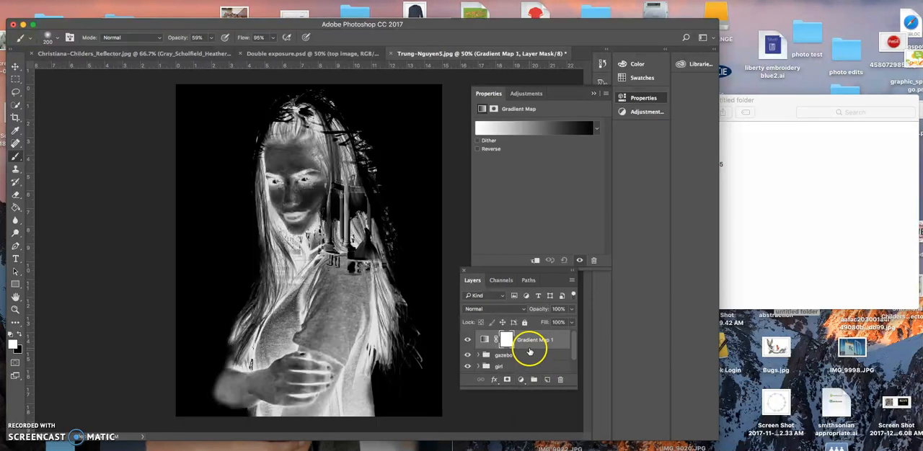
Step: Compare the Sepia 2, Sepia Midtones, Cyanotype and Gold 1 presets on the gradient map and apply Sepia 1
left_click(531, 129)
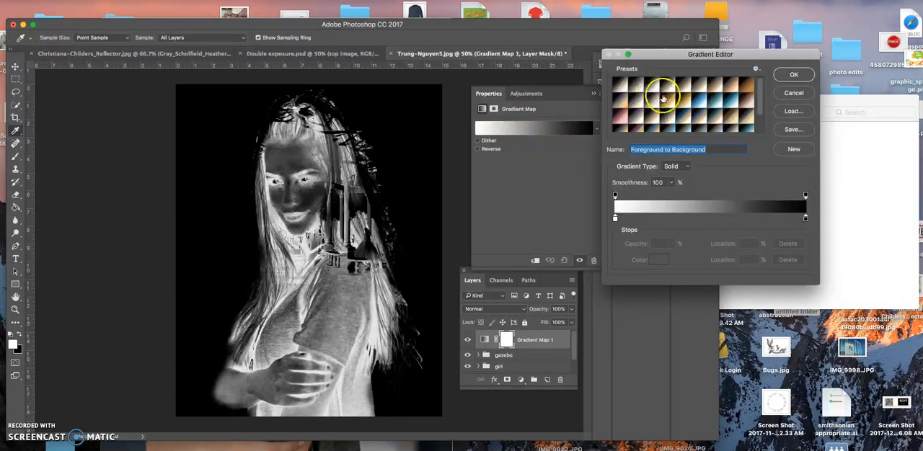
left_click(664, 86)
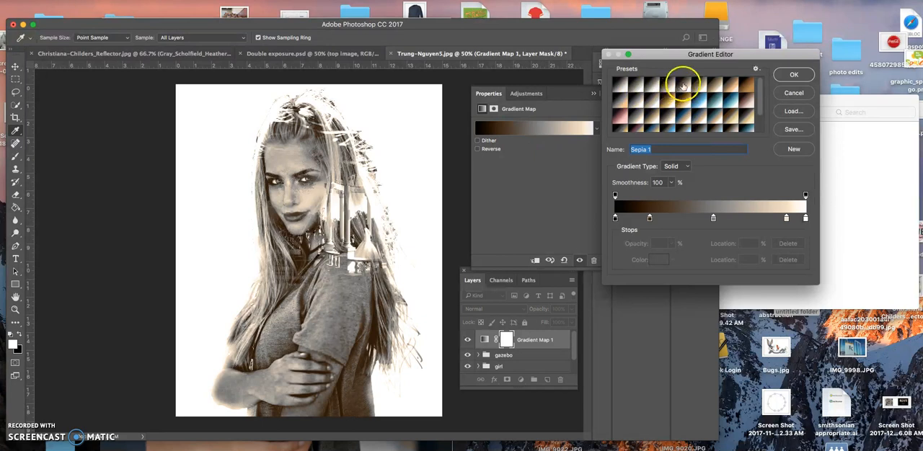
left_click(665, 101)
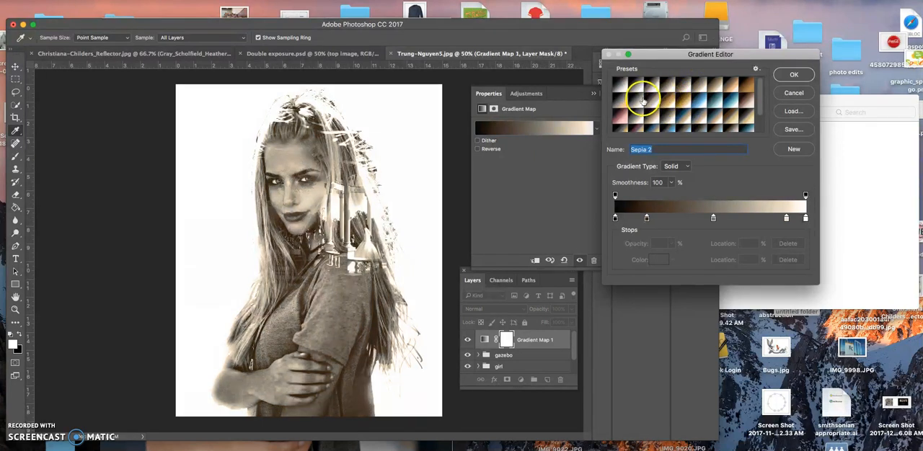
left_click(636, 101)
left_click(650, 102)
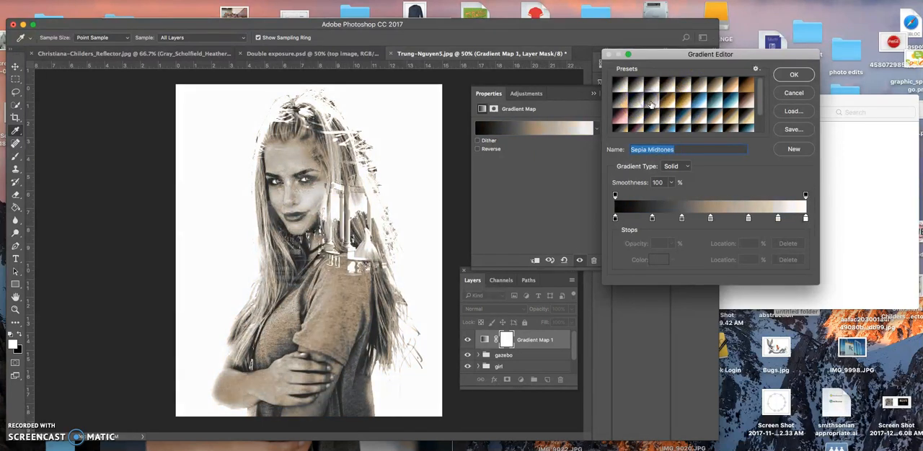
left_click(792, 75)
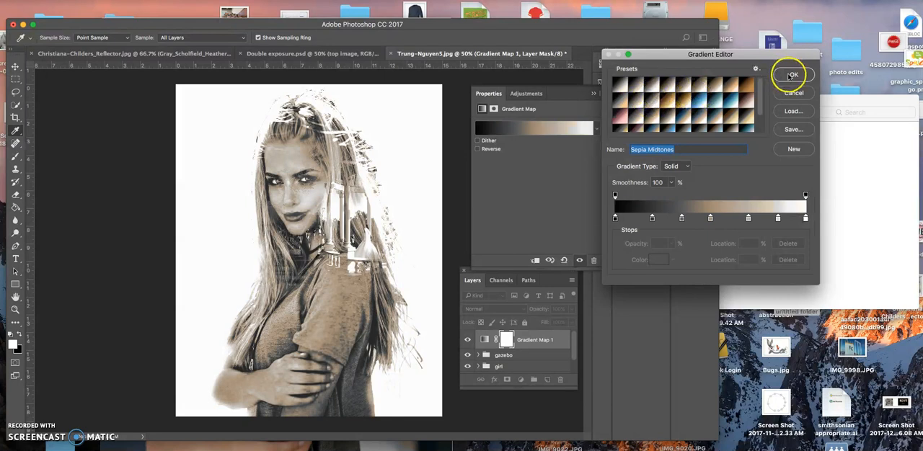
left_click(730, 102)
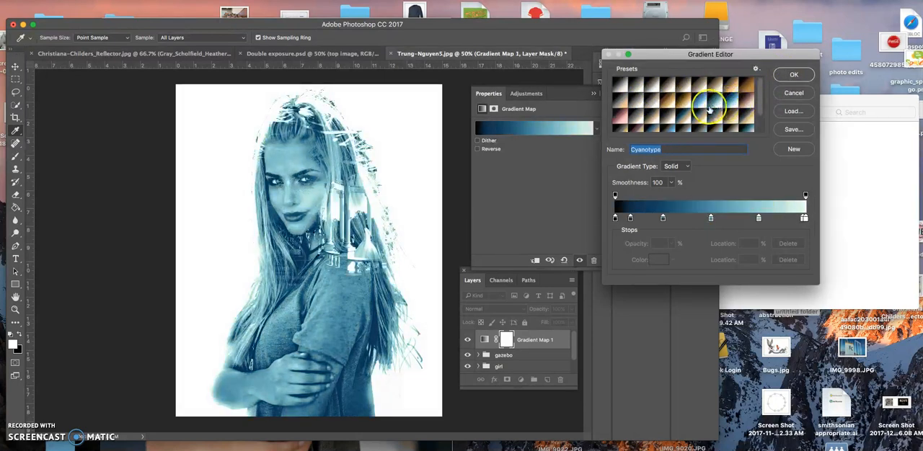
left_click(710, 107)
left_click(667, 104)
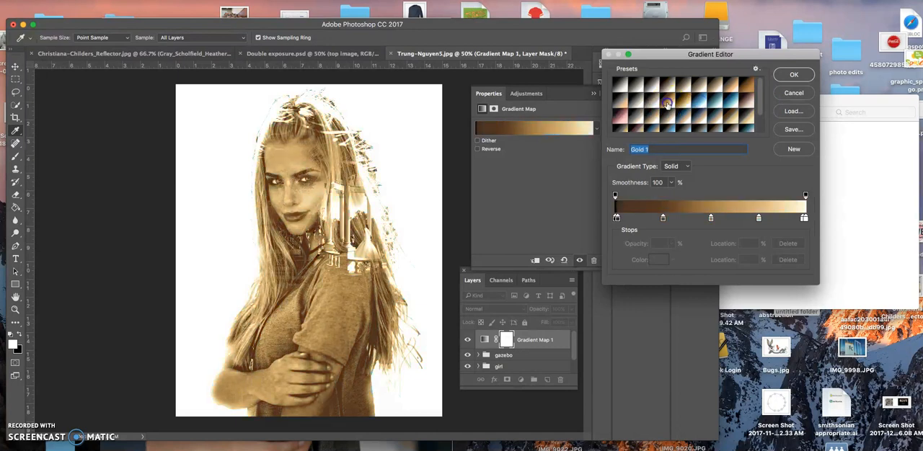
left_click(680, 92)
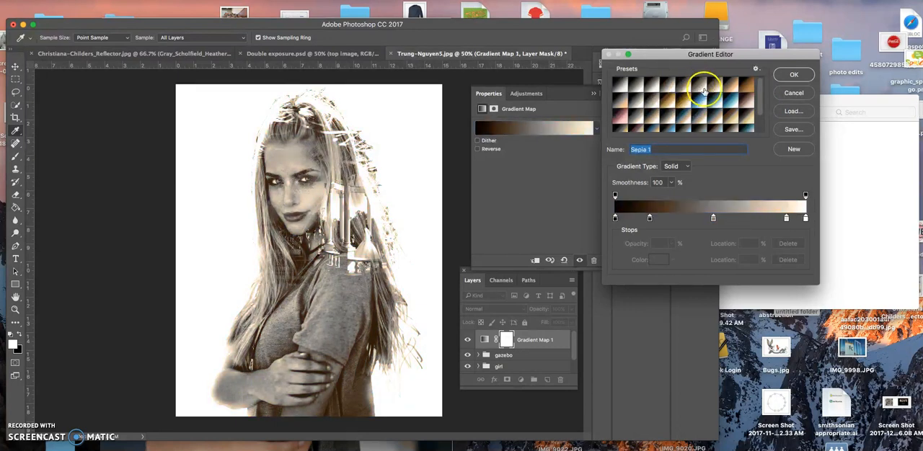
left_click(793, 75)
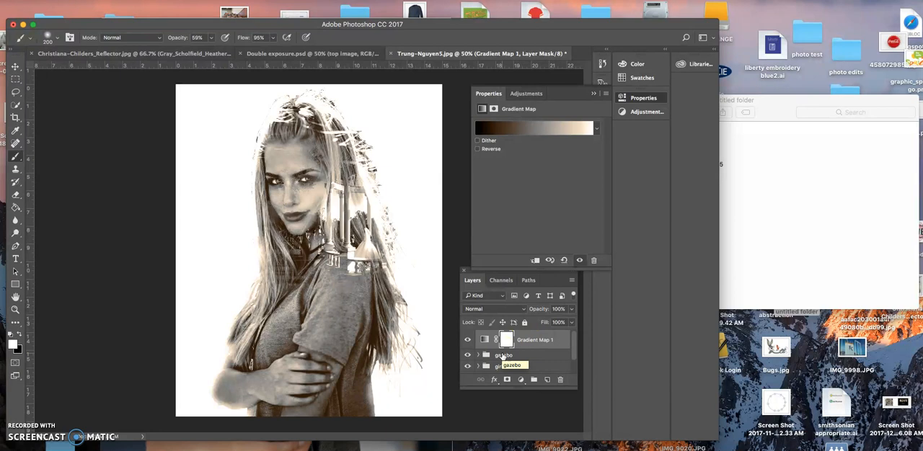
Step: Move the gazebo group above the Gradient Map layer and expand the group
left_click_drag(503, 357, 503, 336)
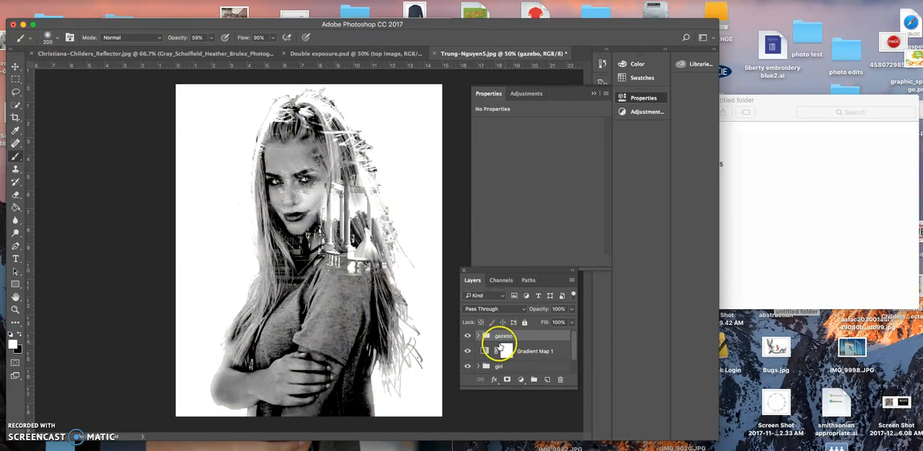
left_click(478, 336)
scroll(513, 338, "down", 1)
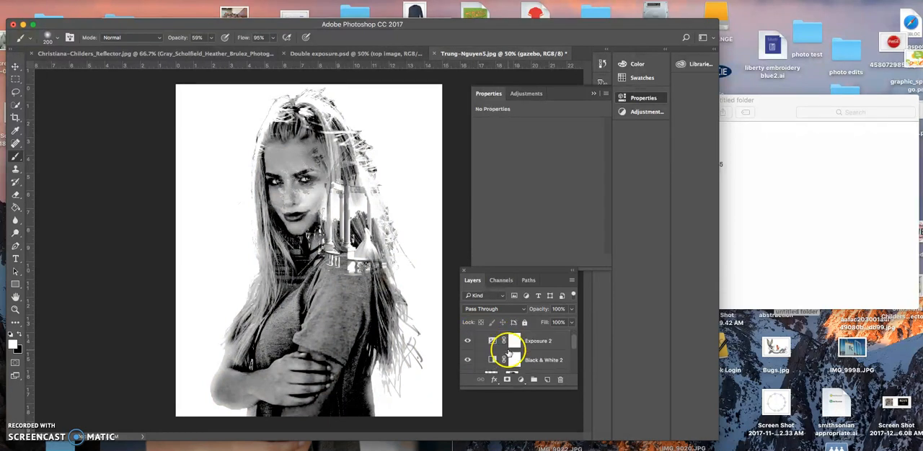
Step: Check the effect of the gazebo group's Black & White adjustment by hiding and reshowing it, and compare with Double exposure.psd
left_click(468, 361)
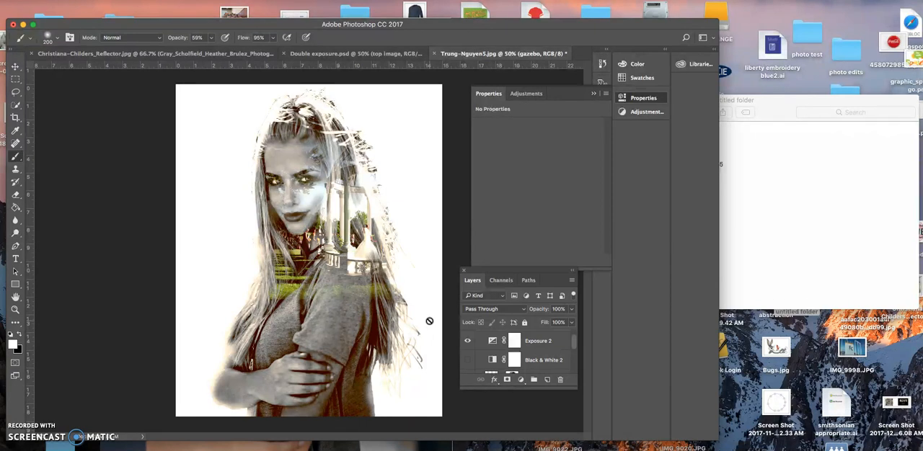
left_click(468, 360)
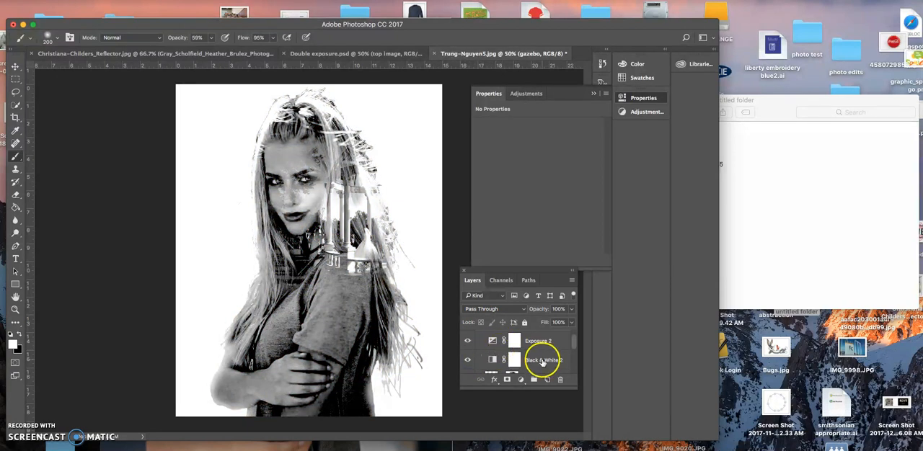
scroll(540, 360, "down", 2)
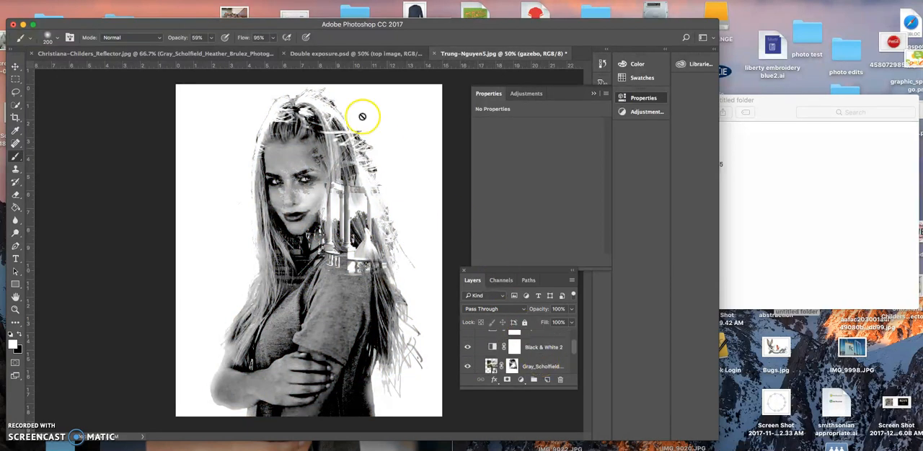
left_click(339, 54)
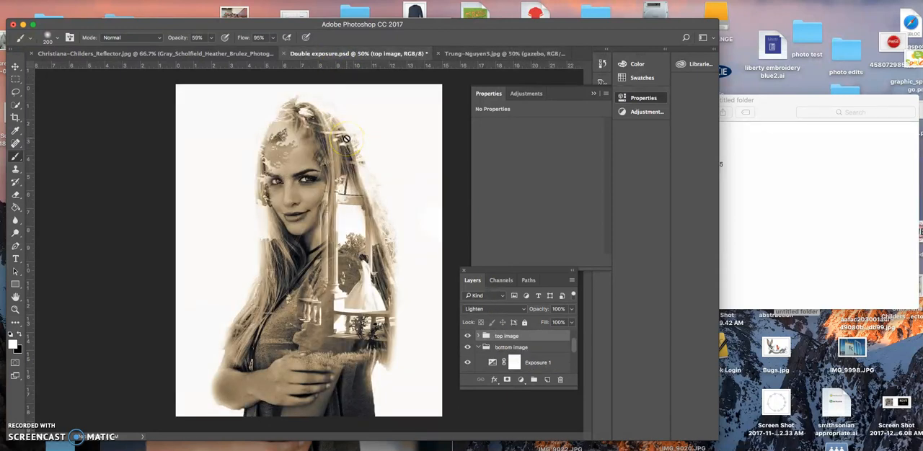